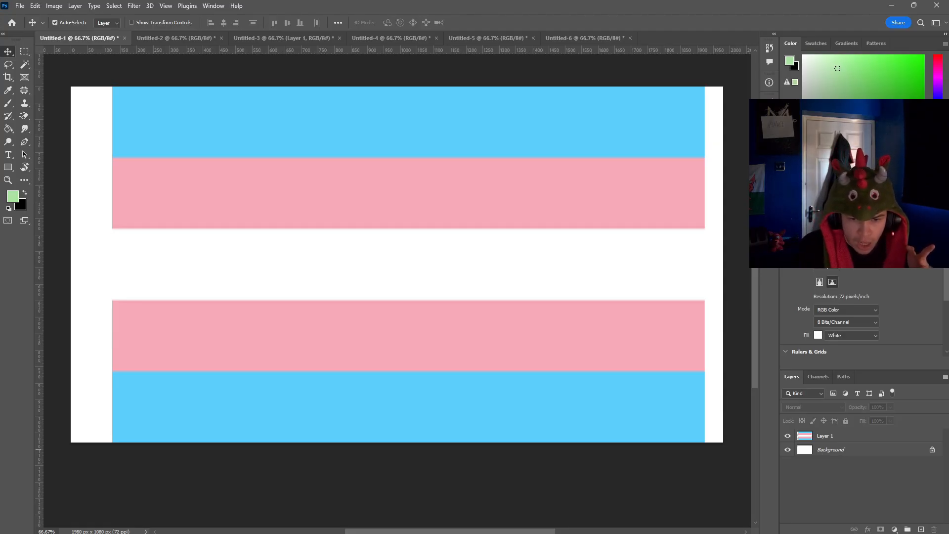
# Step: Hide the white Background layer so only the striped flag layer shows
pyautogui.click(787, 449)
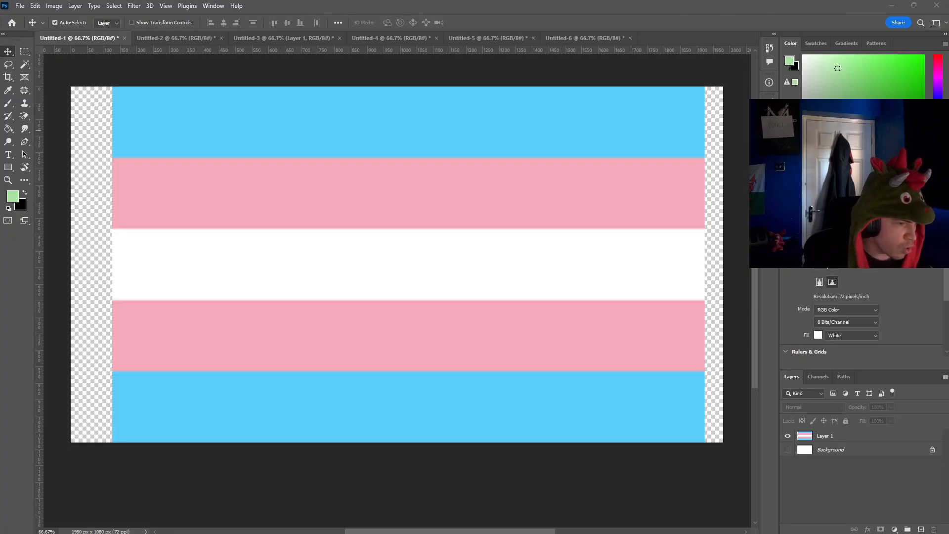
# Step: Paste the Flumps sweets picture enlarged to about 458% over the flag, and delete its layer
pyautogui.hotkey('ctrl', 'v')
pyautogui.hotkey('ctrl', 't')
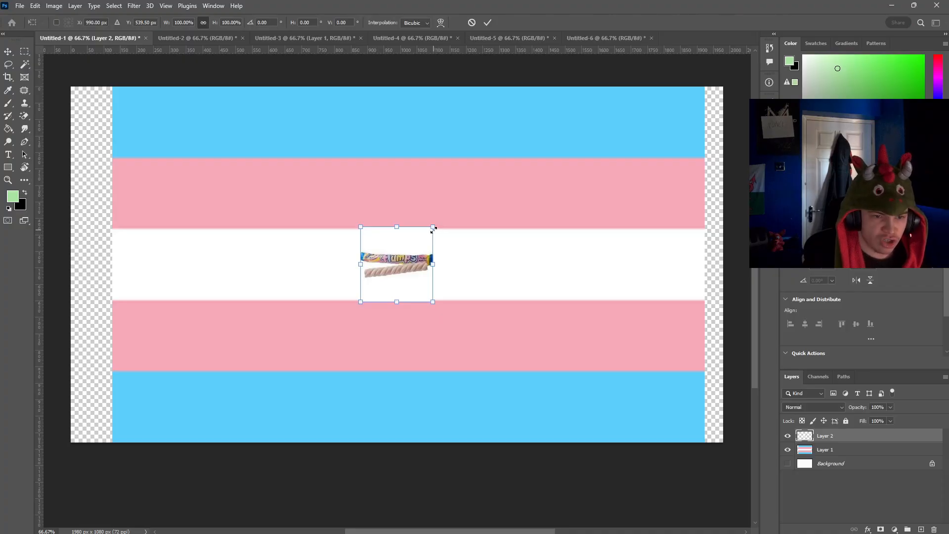
pyautogui.moveTo(434, 229); pyautogui.dragTo(638, 169)
pyautogui.moveTo(444, 189); pyautogui.dragTo(314, 341)
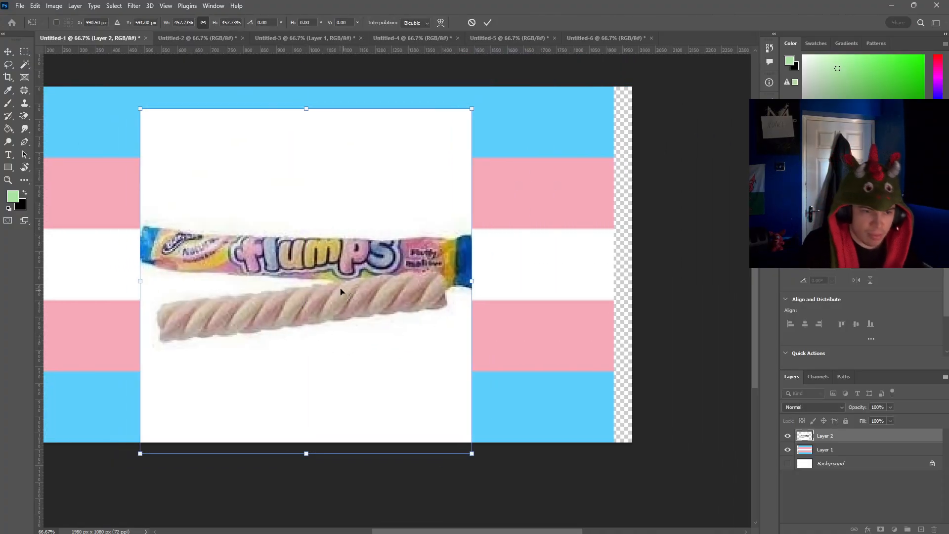
pyautogui.moveTo(413, 324); pyautogui.dragTo(551, 359)
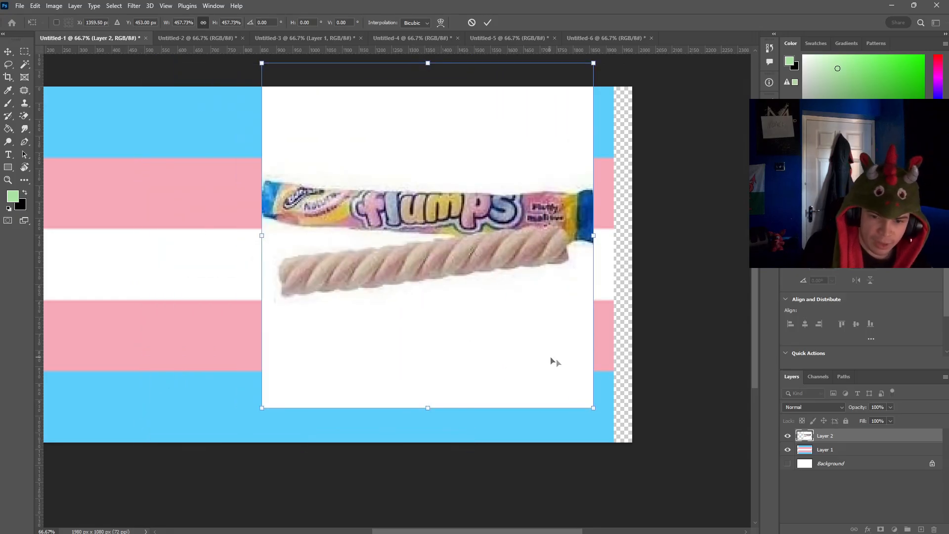
pyautogui.click(827, 436)
pyautogui.press('Delete')
pyautogui.moveTo(485, 532); pyautogui.dragTo(505, 530)
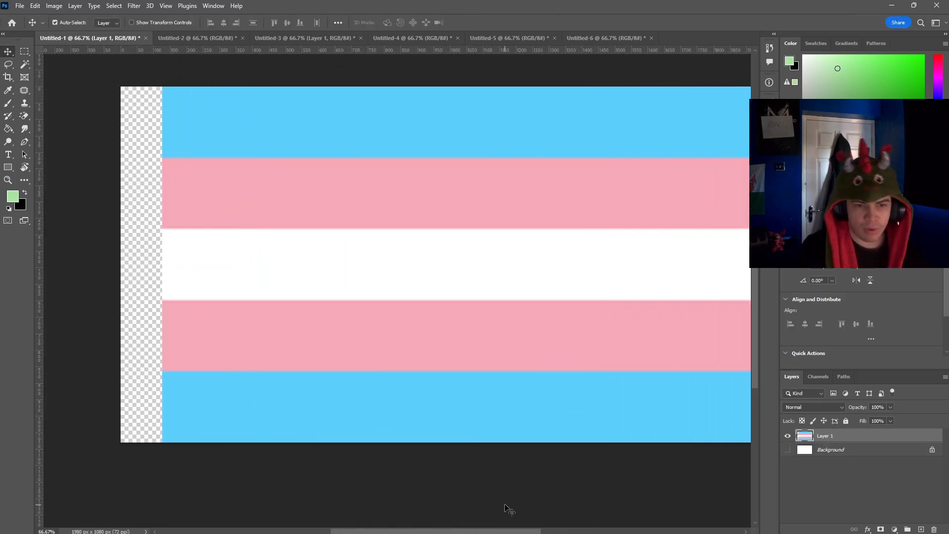
# Step: Paste the Smurf picture over the middle of the flag, and delete its layer
pyautogui.hscroll(2, 513, 509)
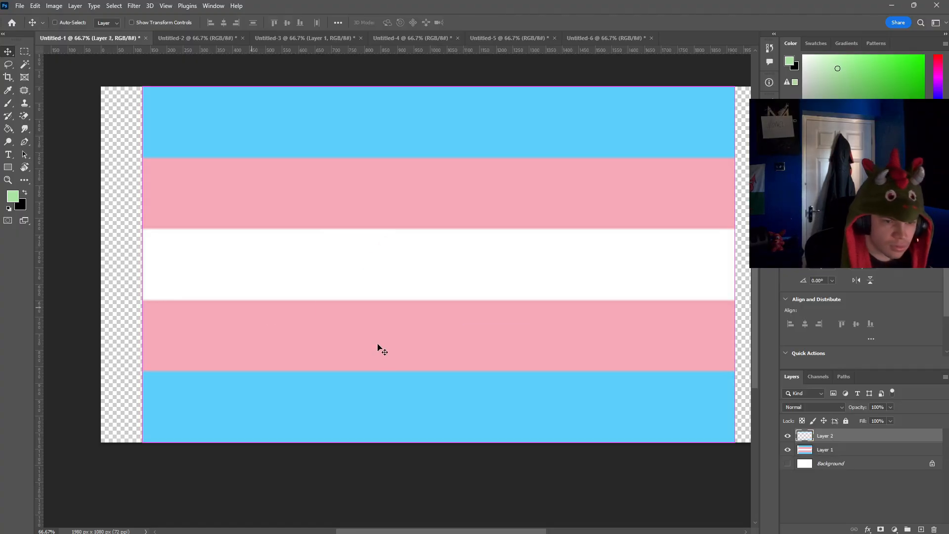
pyautogui.hotkey('ctrl', 'v')
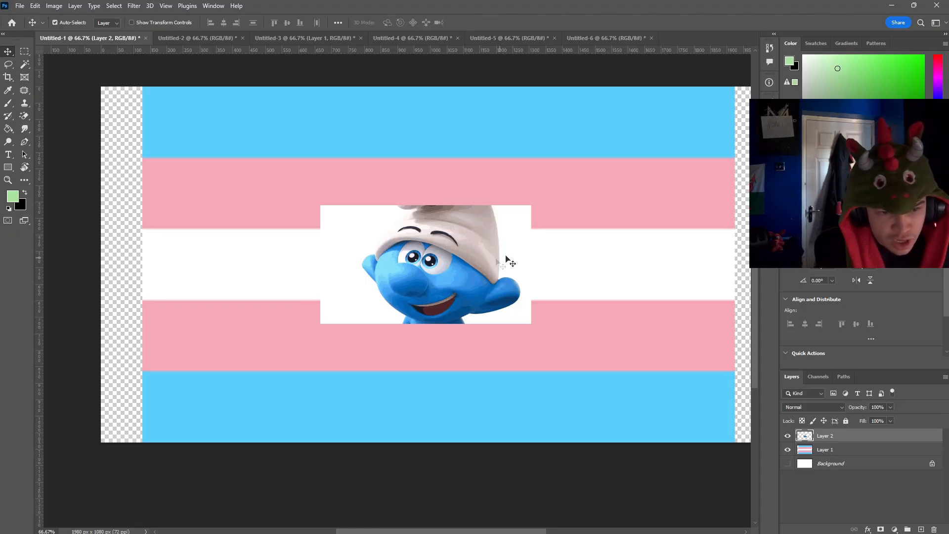
pyautogui.moveTo(475, 225)
pyautogui.mouseDown()
pyautogui.moveTo(562, 260)
pyautogui.moveTo(477, 241)
pyautogui.mouseUp()
pyautogui.press('Delete')
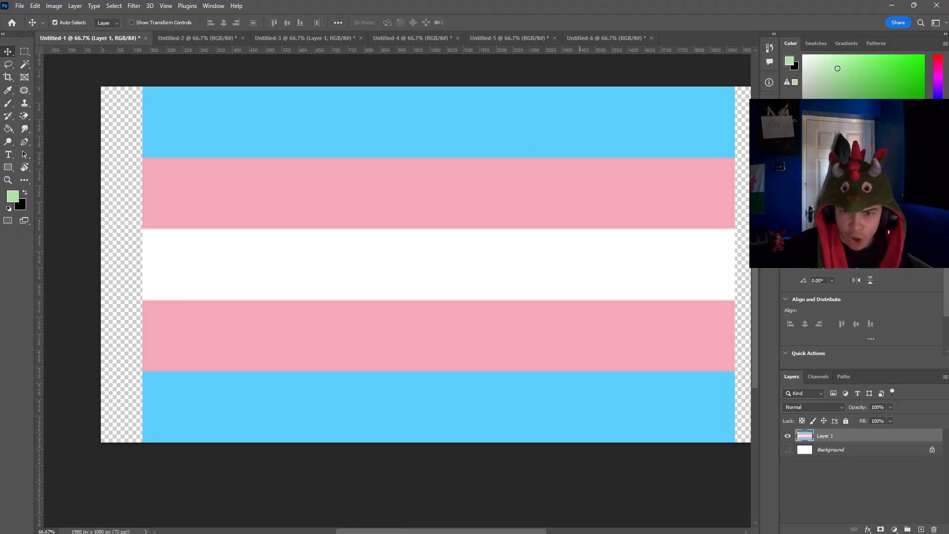
# Step: Fill the two light blue outer stripes with a fully saturated pure blue using the Paint Bucket
pyautogui.click(938, 97)
pyautogui.moveTo(887, 72); pyautogui.dragTo(923, 55)
pyautogui.click(8, 128)
pyautogui.click(228, 134)
pyautogui.click(308, 401)
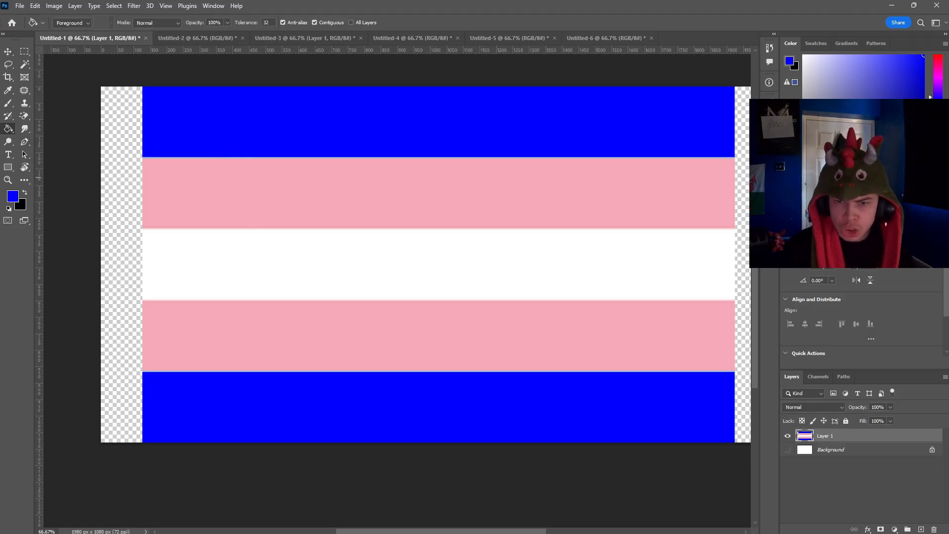
# Step: Try out bright magenta fills on the upper pink stripe, shifting the hue towards hot pink
pyautogui.moveTo(937, 92); pyautogui.dragTo(938, 71)
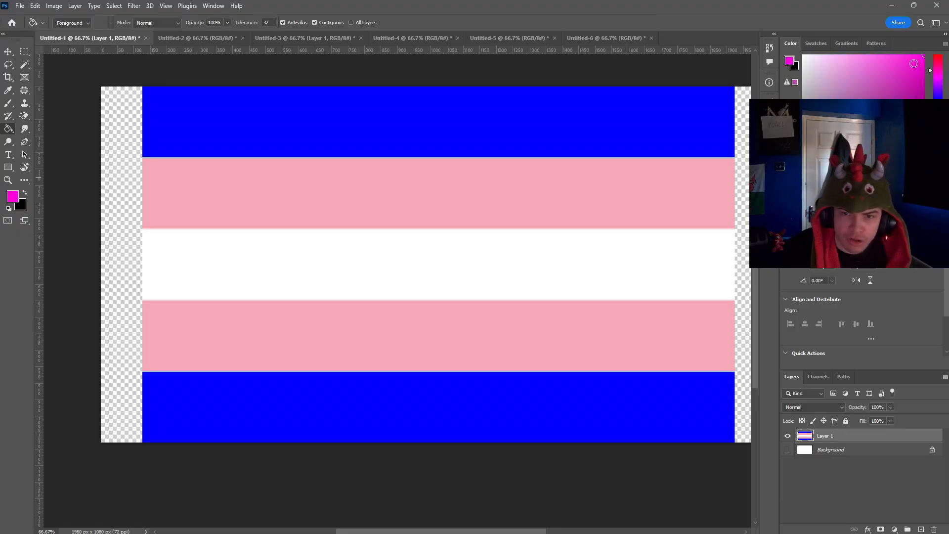
pyautogui.click(574, 204)
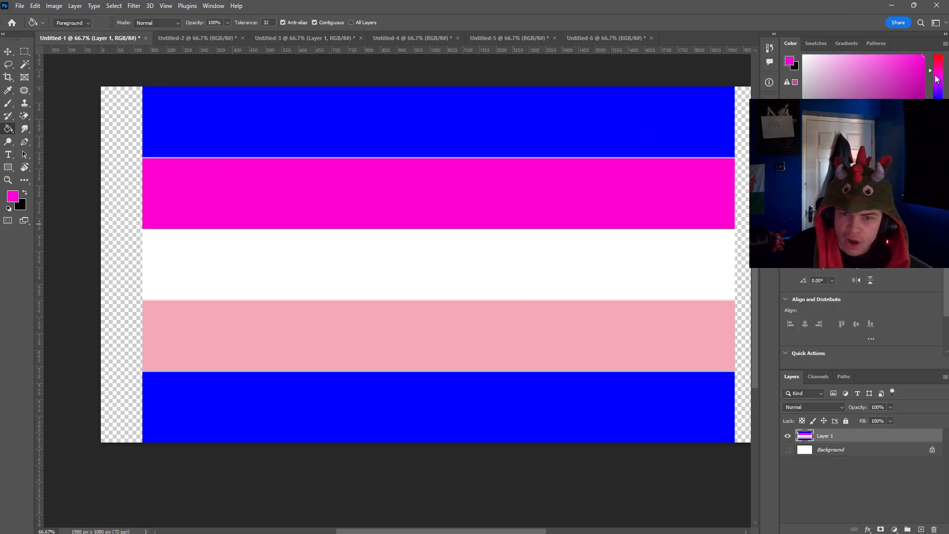
pyautogui.click(637, 193)
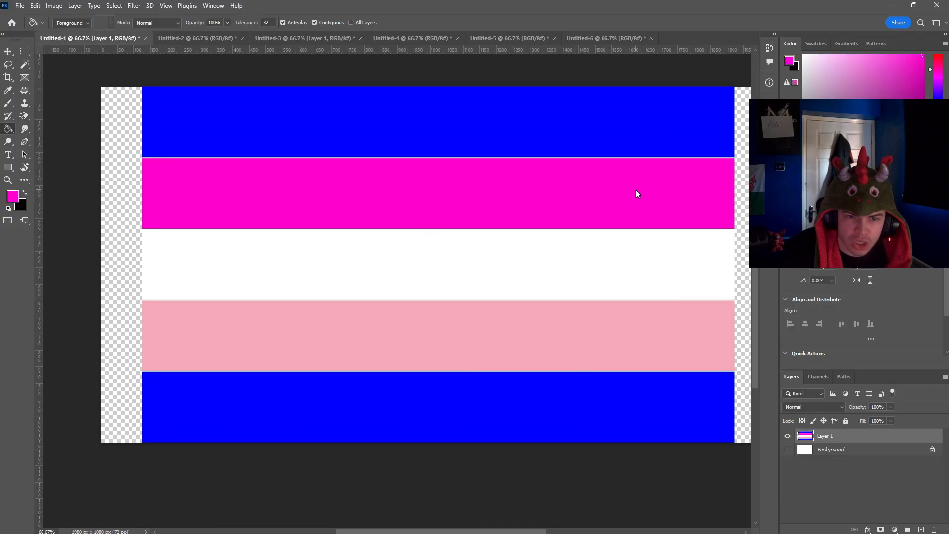
pyautogui.moveTo(938, 74); pyautogui.dragTo(940, 71)
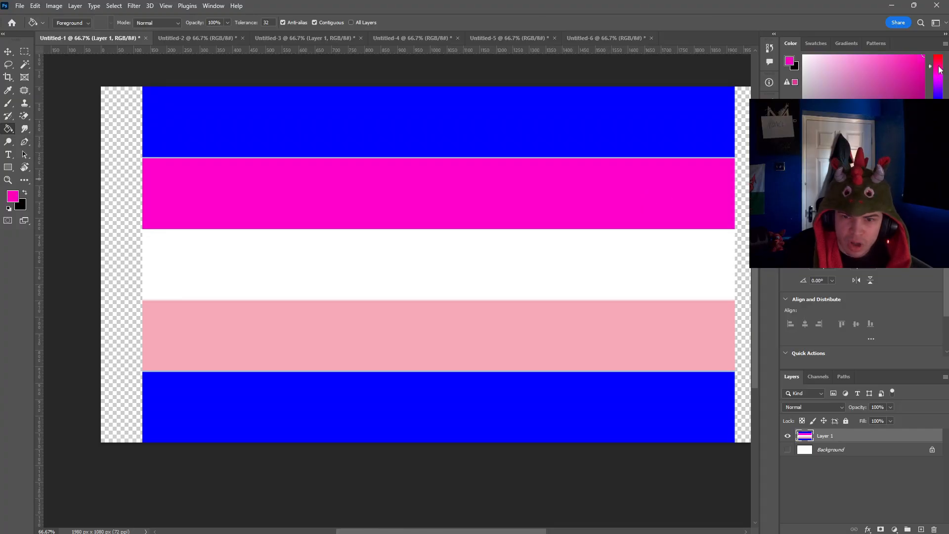
pyautogui.click(652, 215)
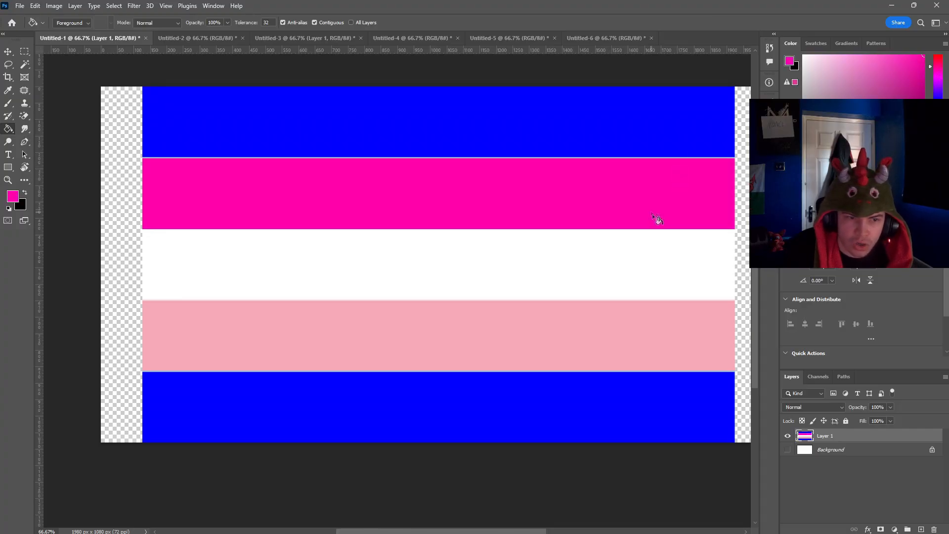
# Step: Try out further hot pink and magenta hues on both the upper and lower pink stripes
pyautogui.click(591, 350)
pyautogui.moveTo(940, 71); pyautogui.dragTo(941, 65)
pyautogui.click(613, 214)
pyautogui.click(598, 328)
pyautogui.moveTo(940, 65)
pyautogui.mouseDown()
pyautogui.moveTo(945, 87)
pyautogui.moveTo(944, 79)
pyautogui.moveTo(923, 88)
pyautogui.moveTo(920, 68)
pyautogui.moveTo(938, 70)
pyautogui.mouseUp()
pyautogui.click(566, 203)
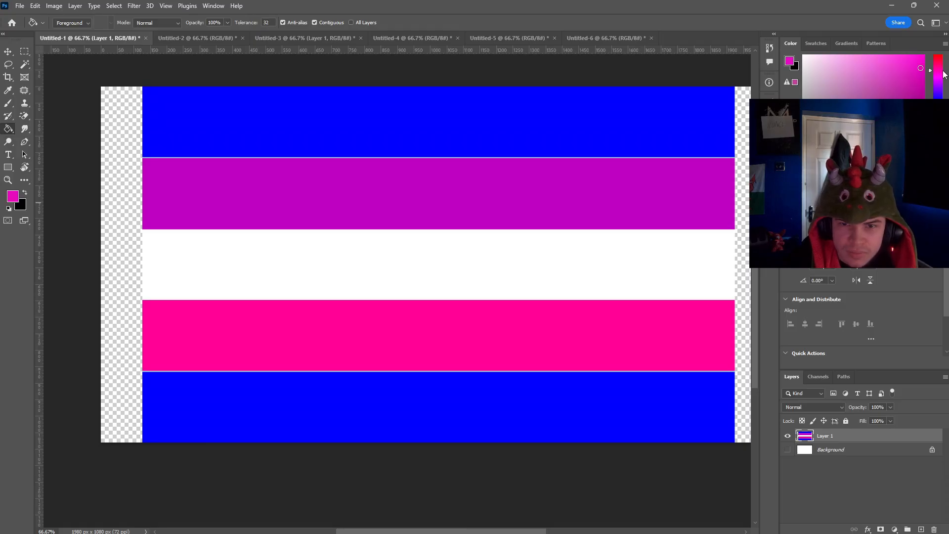
# Step: Fill both inner stripes with the same slightly softened magenta-pink
pyautogui.click(918, 62)
pyautogui.click(910, 59)
pyautogui.click(641, 203)
pyautogui.click(596, 345)
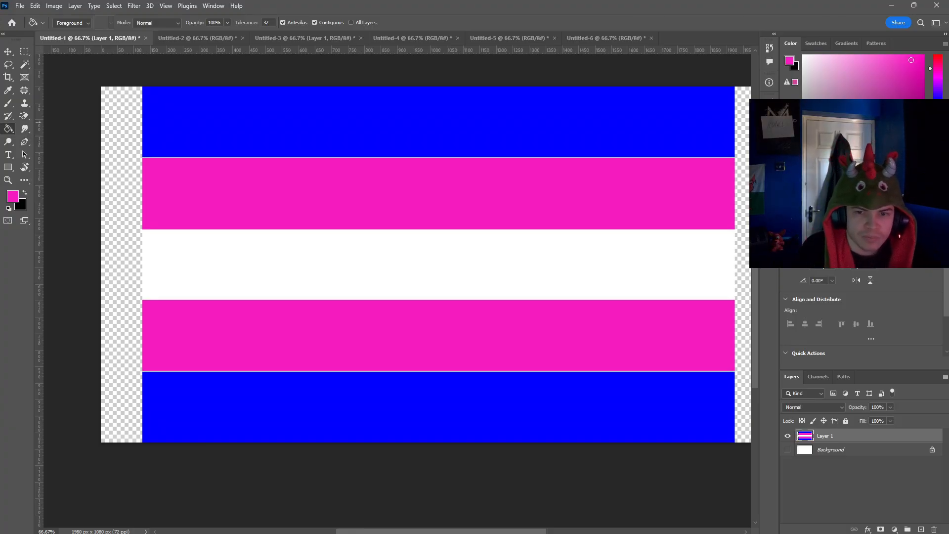
# Step: Try a turquoise fill on the centre stripe, and refill the stripe with the default white
pyautogui.click(937, 114)
pyautogui.click(573, 254)
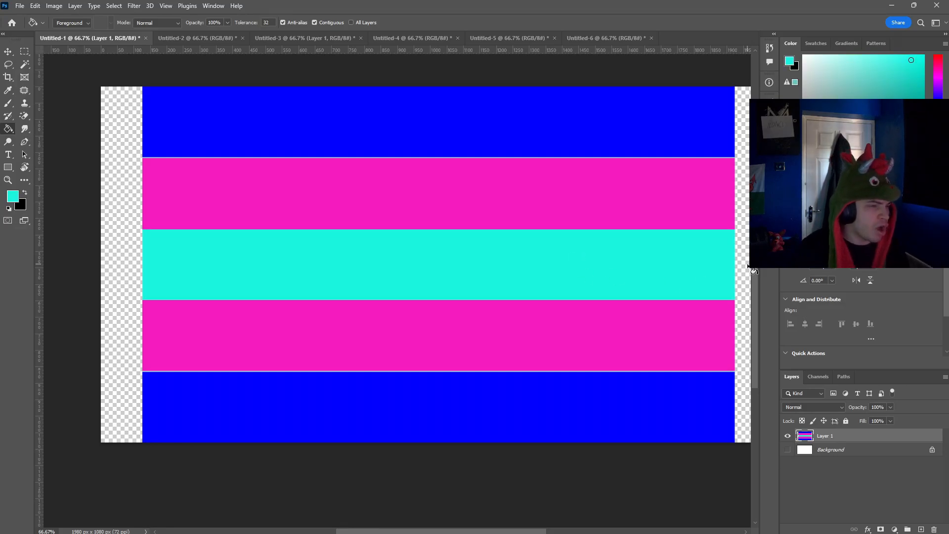
pyautogui.press('d')
pyautogui.press('x')
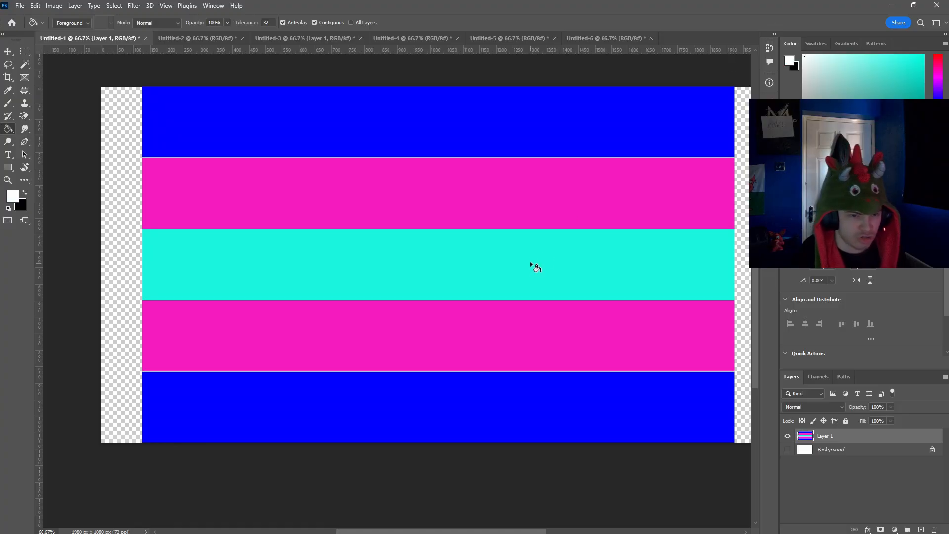
pyautogui.click(532, 265)
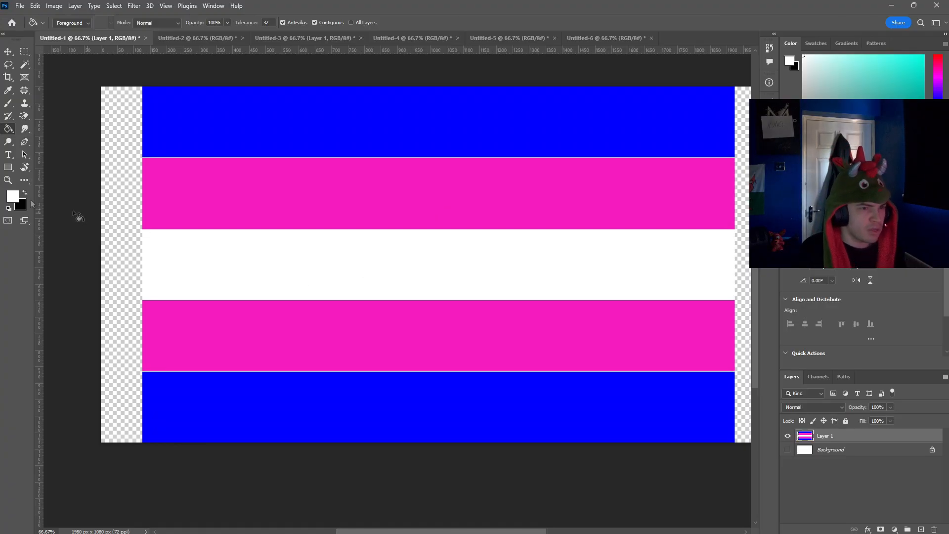
# Step: Switch to the Untitled-2 document and paste the yin-yang picture over the pink, purple and blue flag
pyautogui.click(182, 37)
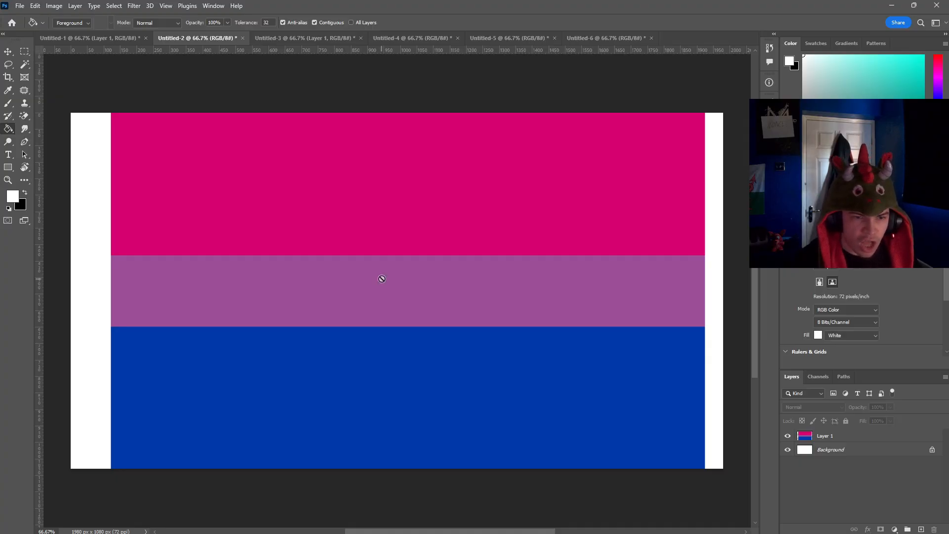
pyautogui.hotkey('ctrl', 'v')
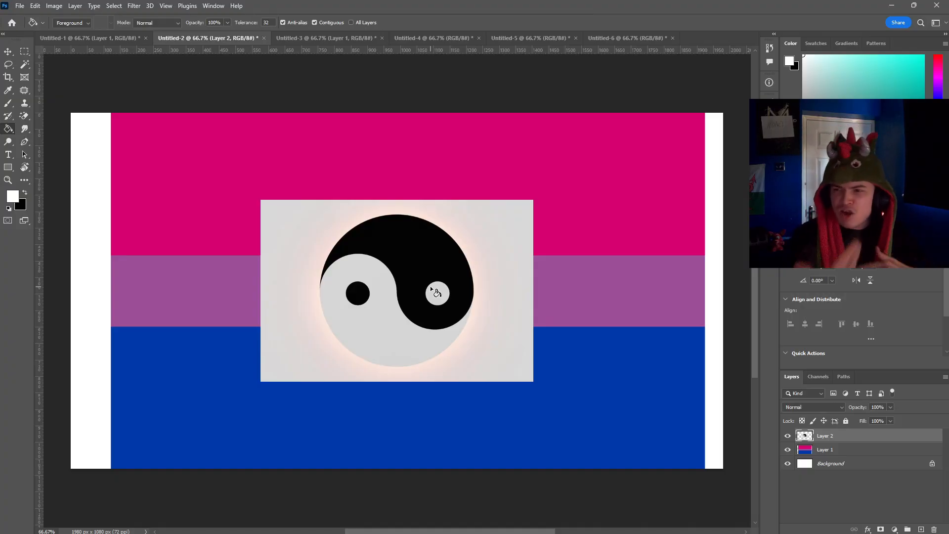
# Step: Try to erase the grey backdrop around the yin-yang symbol with the Magic Eraser, and undo it
pyautogui.click(24, 115)
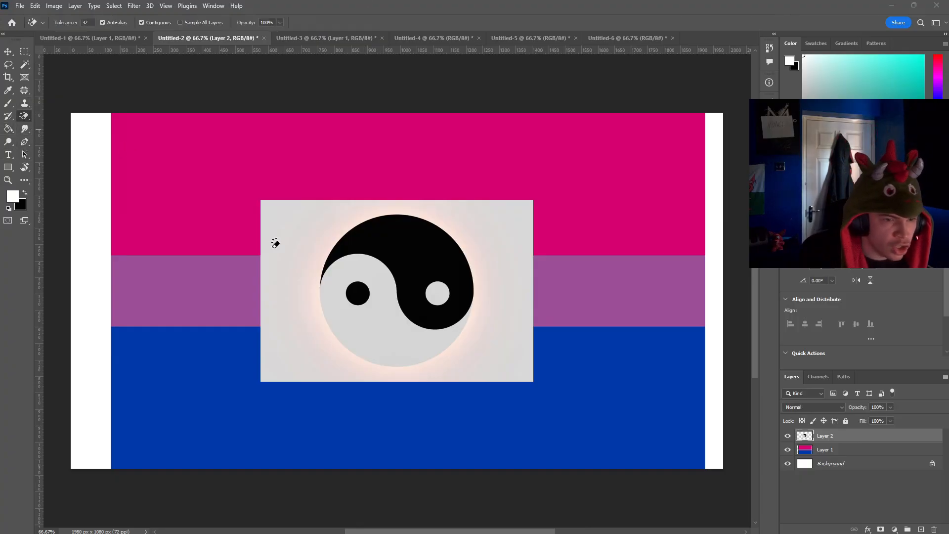
pyautogui.click(276, 243)
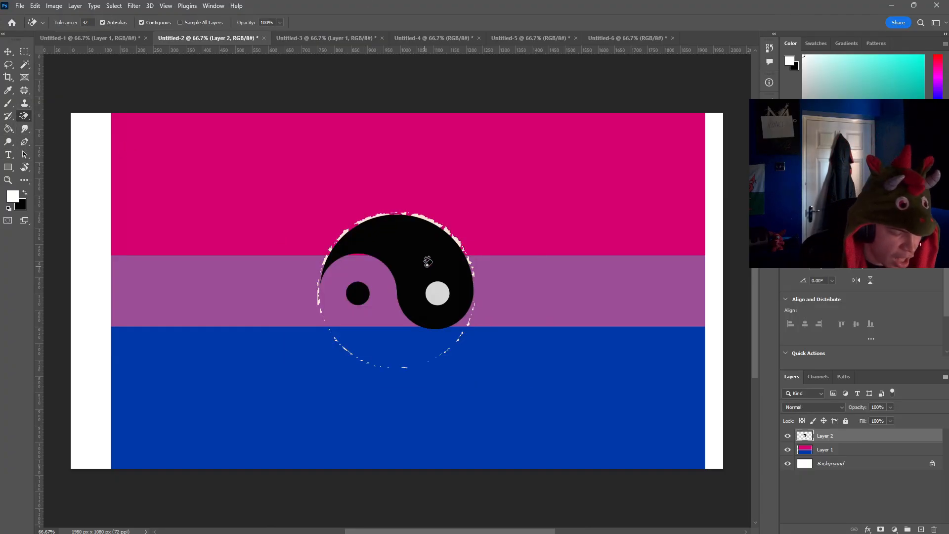
pyautogui.hotkey('ctrl', 'z')
# Step: Select the round yin-yang symbol with the Elliptical Marquee tool
pyautogui.scroll(1, 439, 281)
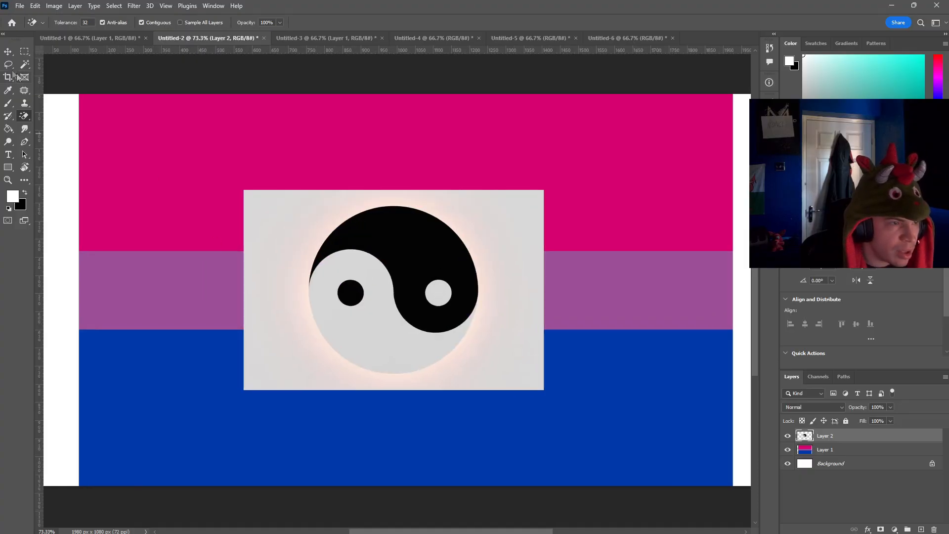
pyautogui.keyDown('alt'); pyautogui.click(24, 51); pyautogui.keyUp('alt')
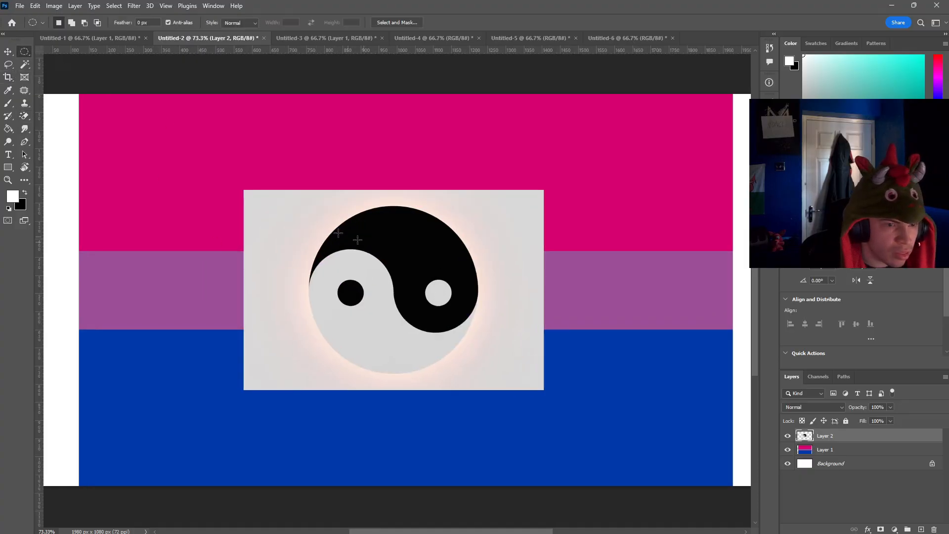
pyautogui.moveTo(311, 207); pyautogui.dragTo(477, 372)
# Step: Try to widen the selected circle towards the symbol's left edge with Free Transform, and undo it
pyautogui.hotkey('ctrl', 't')
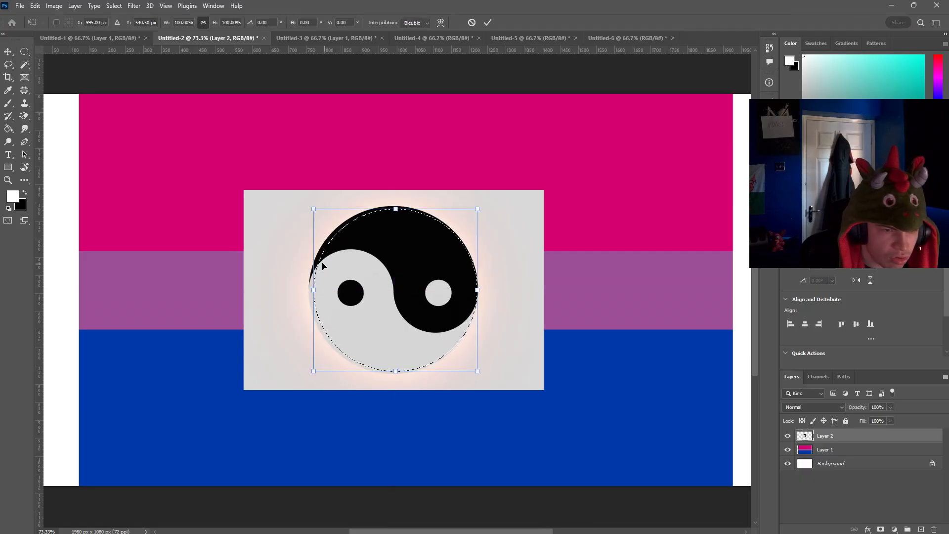
pyautogui.moveTo(313, 290); pyautogui.dragTo(307, 290)
pyautogui.hotkey('ctrl', 'z')
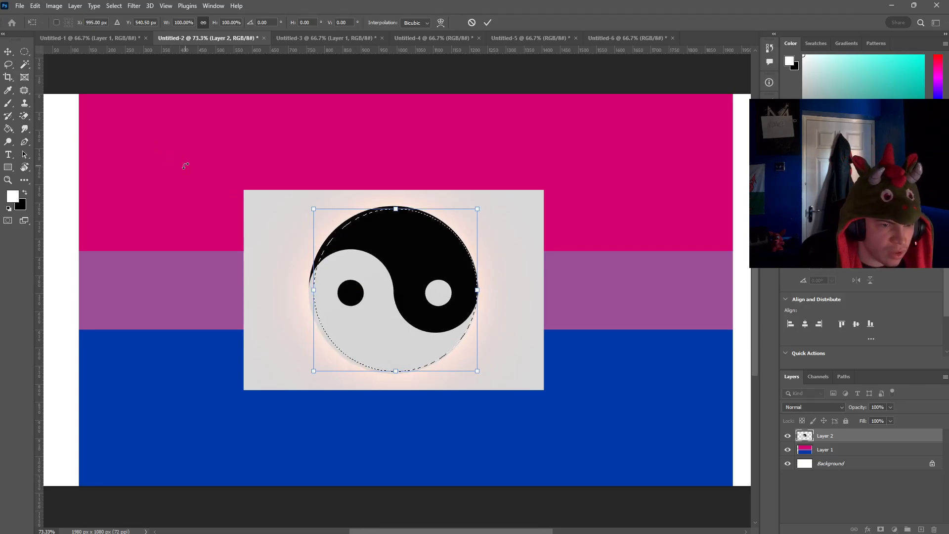
# Step: Move the selected yin-yang off its backdrop and copy it to a new layer placed over the flag's lower left
pyautogui.click(8, 51)
pyautogui.moveTo(359, 286); pyautogui.dragTo(504, 295)
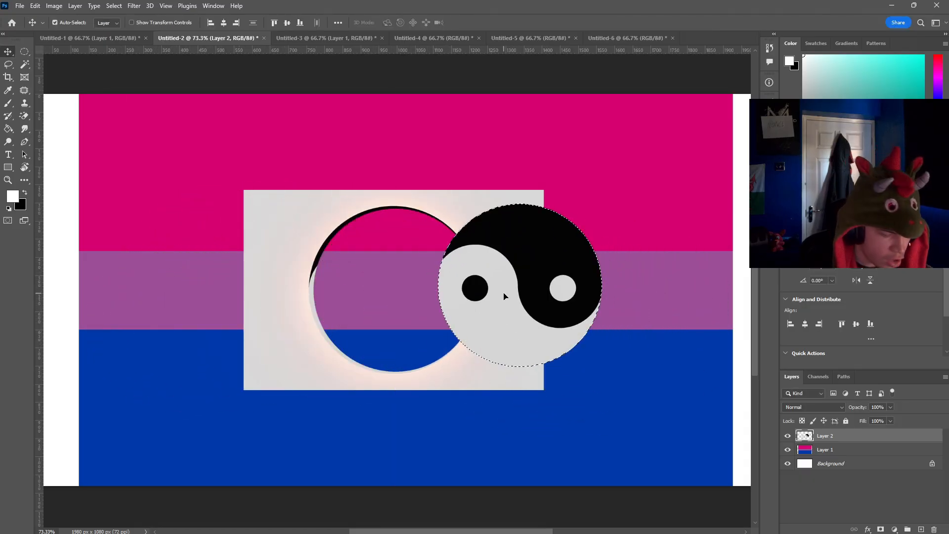
pyautogui.hotkey('ctrl', 'j')
pyautogui.moveTo(568, 341); pyautogui.dragTo(274, 420)
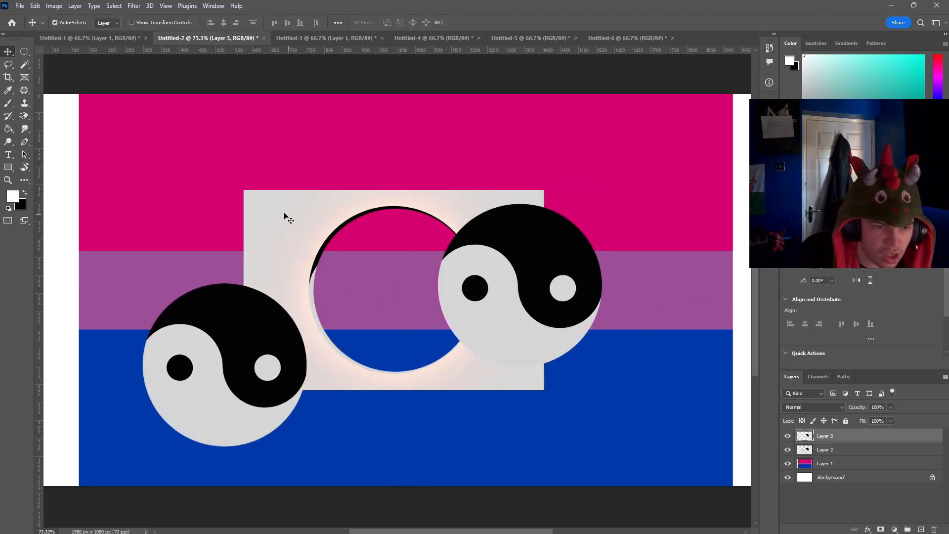
# Step: Delete the original picture layer with the grey backdrop and move the yin-yang copy to the flag's middle
pyautogui.moveTo(285, 216); pyautogui.dragTo(365, 216)
pyautogui.press('Delete')
pyautogui.moveTo(207, 349); pyautogui.dragTo(394, 271)
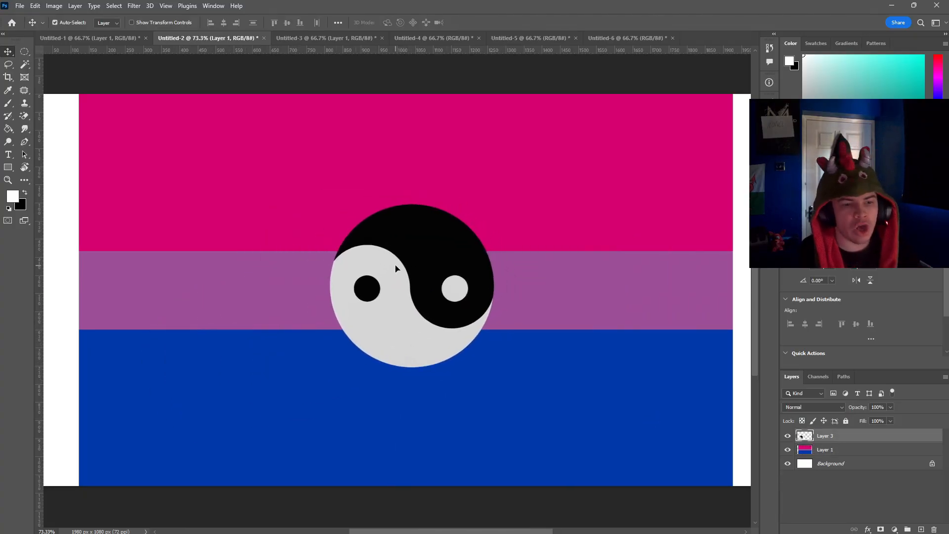
# Step: Fill the yin-yang's light half with the pink sampled from the flag's upper stripe, and re-centre the symbol on the purple stripe
pyautogui.click(13, 90)
pyautogui.click(287, 234)
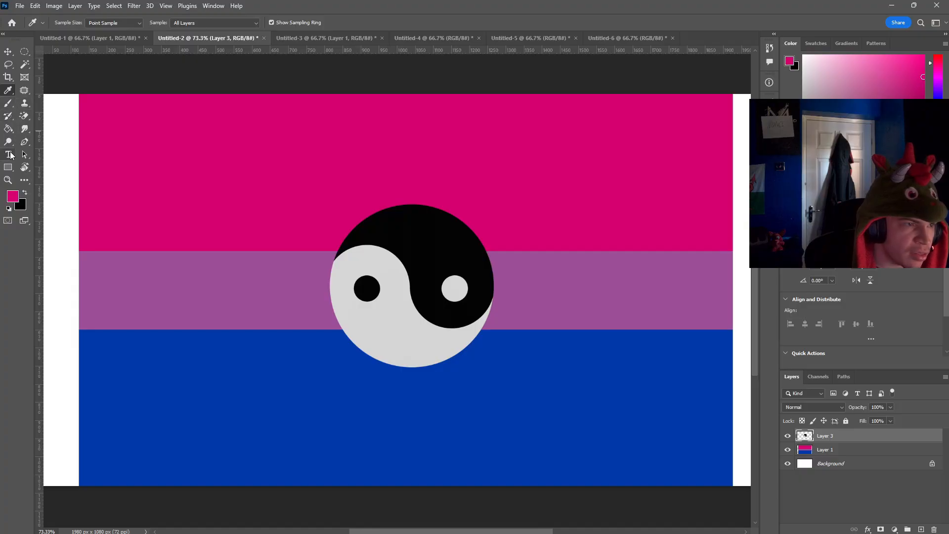
pyautogui.click(8, 129)
pyautogui.click(380, 325)
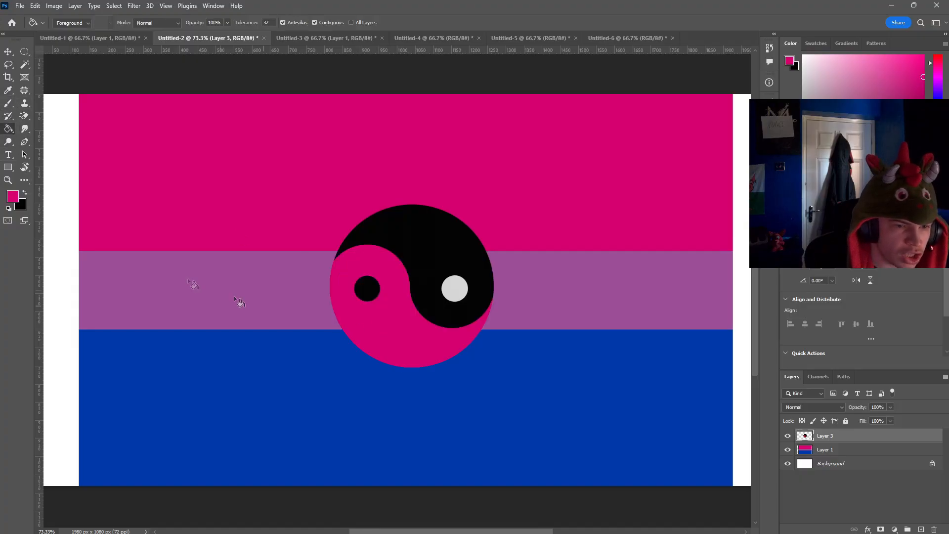
pyautogui.click(8, 51)
pyautogui.moveTo(421, 263)
pyautogui.mouseDown()
pyautogui.moveTo(420, 283)
pyautogui.moveTo(414, 275)
pyautogui.mouseUp()
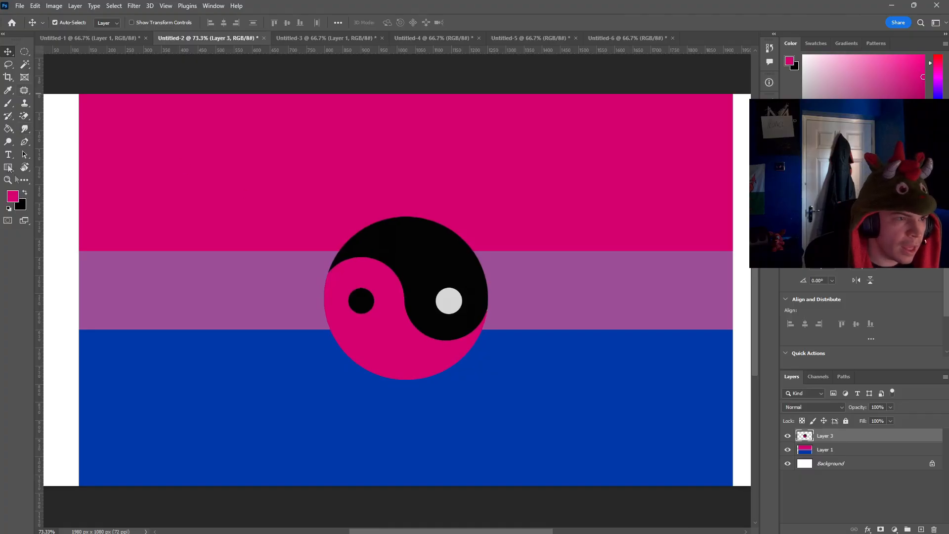
# Step: Fill the yin-yang's black half with the blue sampled from the flag's lower stripe
pyautogui.click(8, 90)
pyautogui.click(232, 353)
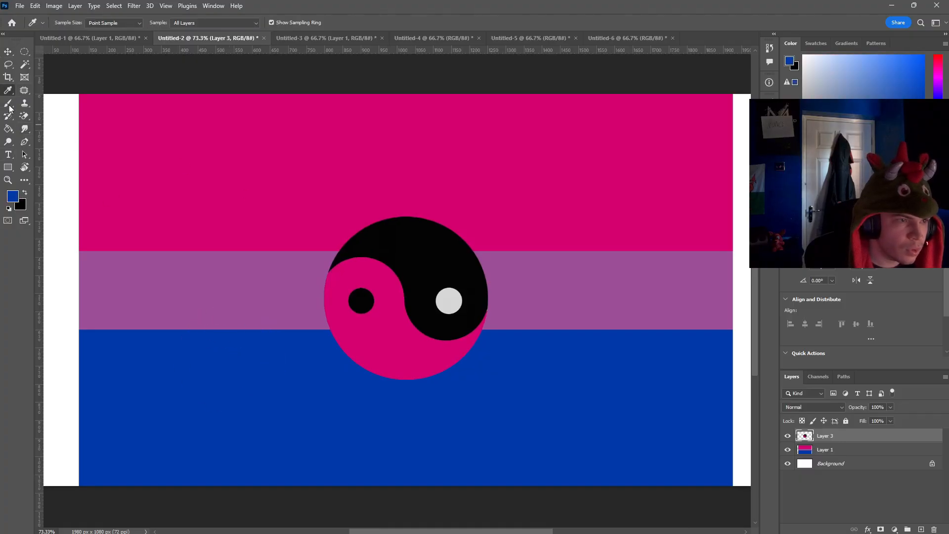
pyautogui.click(8, 128)
pyautogui.click(410, 236)
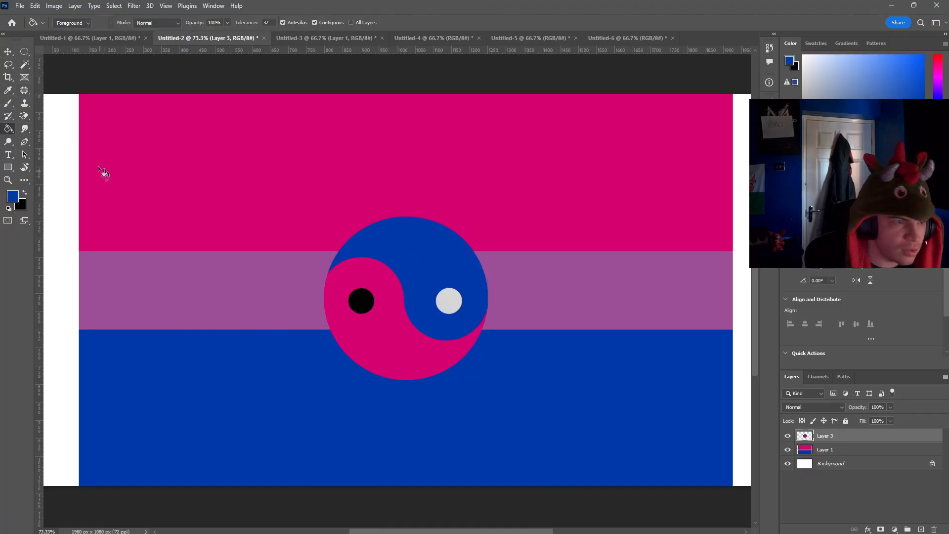
# Step: Fill the light dot in the yin-yang's blue half with the pink sampled from the flag's upper stripe
pyautogui.click(8, 90)
pyautogui.click(260, 291)
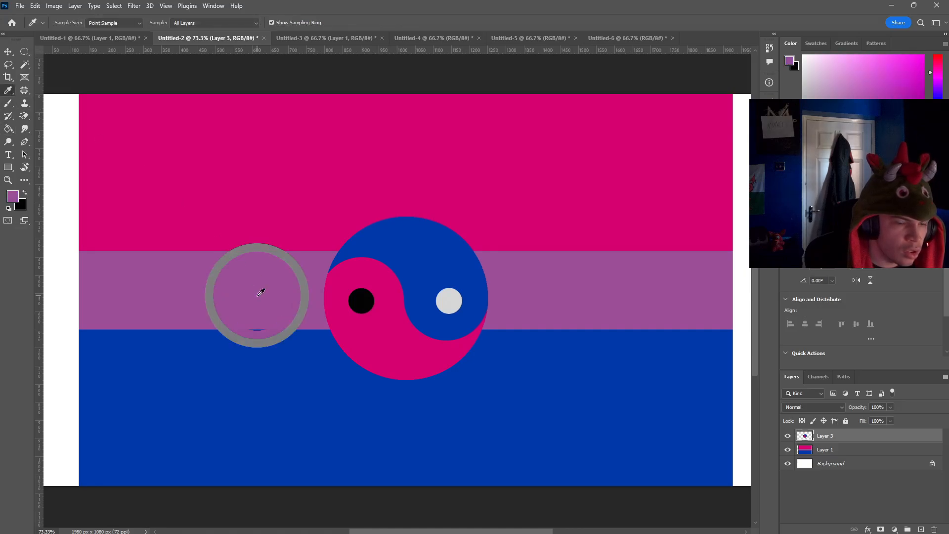
pyautogui.click(313, 211)
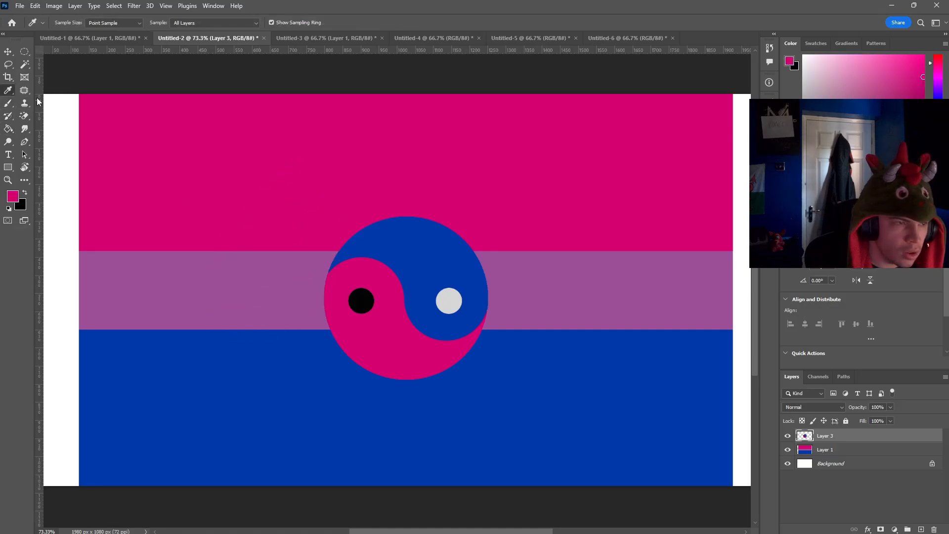
pyautogui.click(9, 128)
pyautogui.click(447, 301)
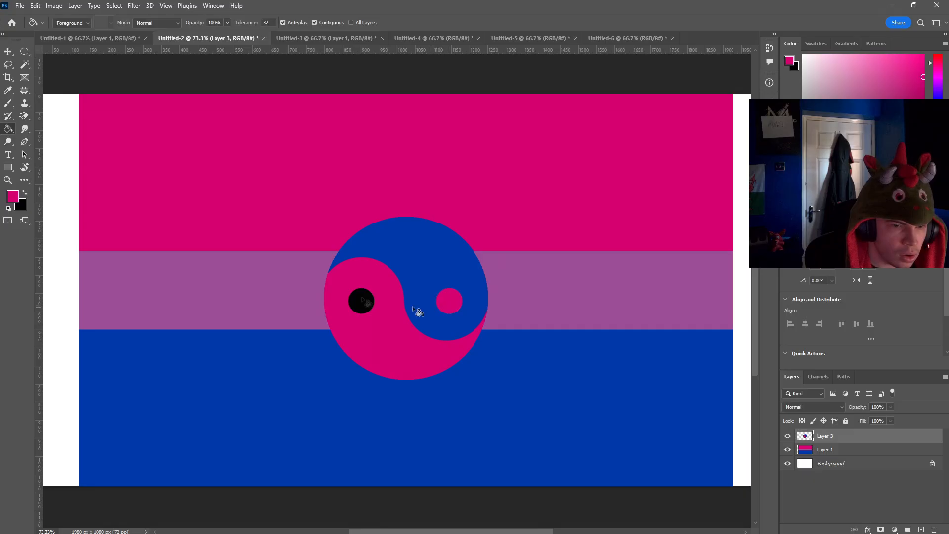
# Step: Fill the black dot in the yin-yang's pink half with the blue sampled from the flag's lower stripe
pyautogui.click(8, 90)
pyautogui.click(292, 355)
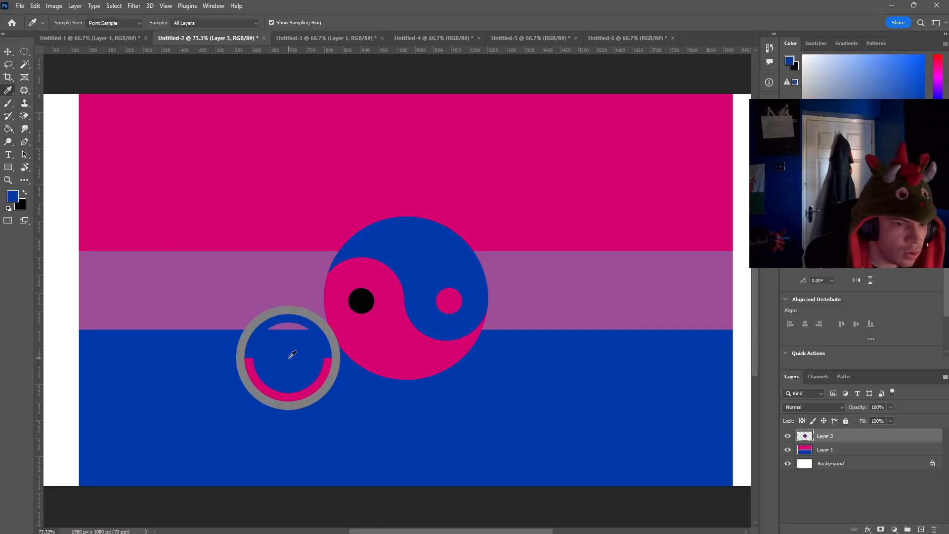
pyautogui.click(8, 129)
pyautogui.click(361, 302)
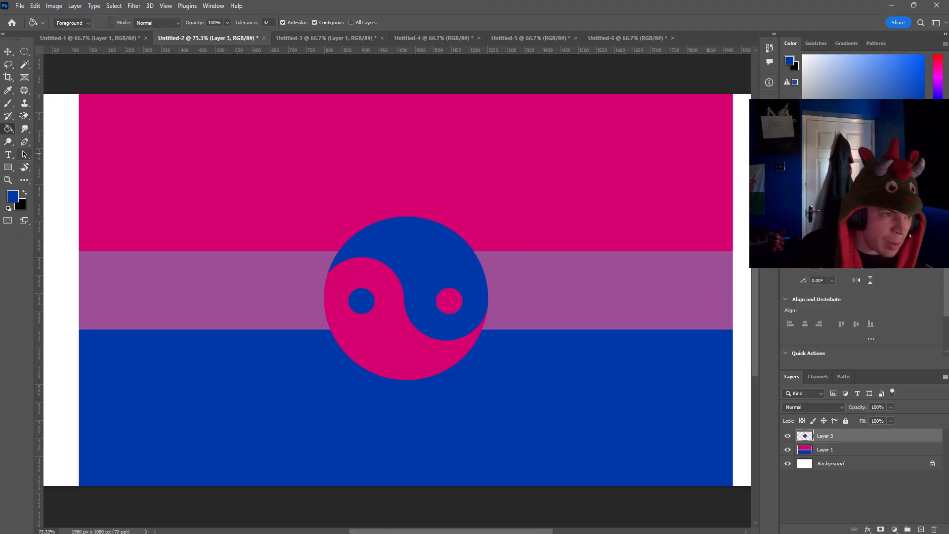
# Step: Enlarge the yin-yang to about 182% and position it over the middle of the flag
pyautogui.click(8, 52)
pyautogui.hotkey('ctrl', 't')
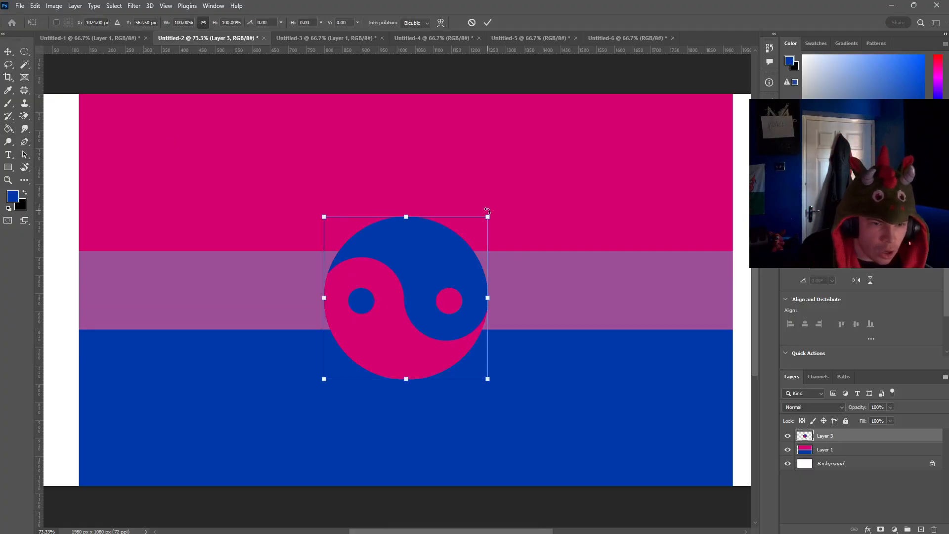
pyautogui.moveTo(487, 214); pyautogui.dragTo(623, 82)
pyautogui.moveTo(539, 194); pyautogui.dragTo(487, 245)
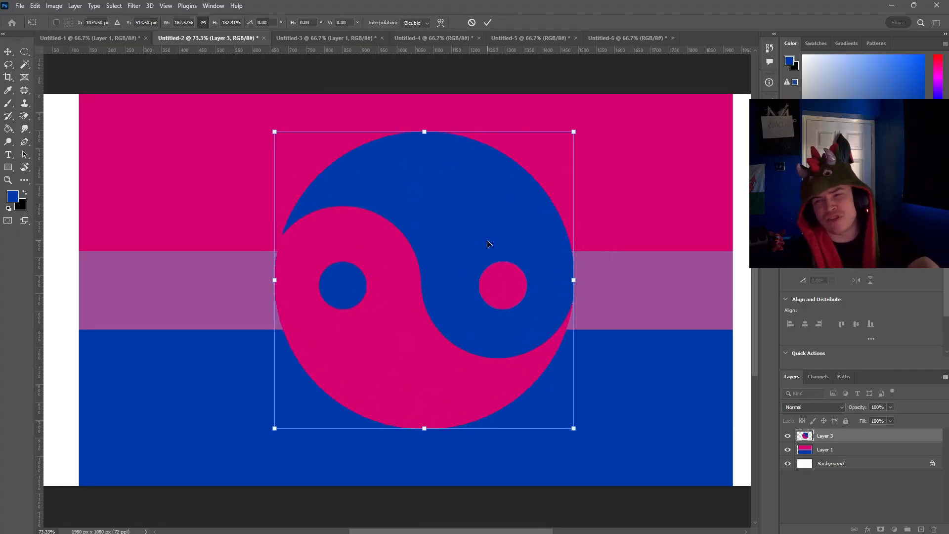
pyautogui.click(9, 51)
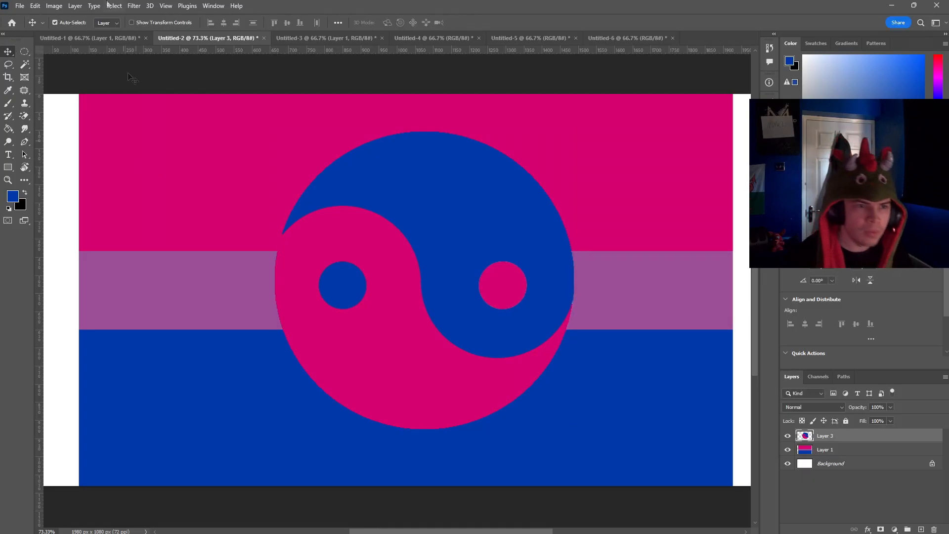
# Step: Switch to the black, grey, white and purple flag document and hide its white Background layer
pyautogui.click(324, 39)
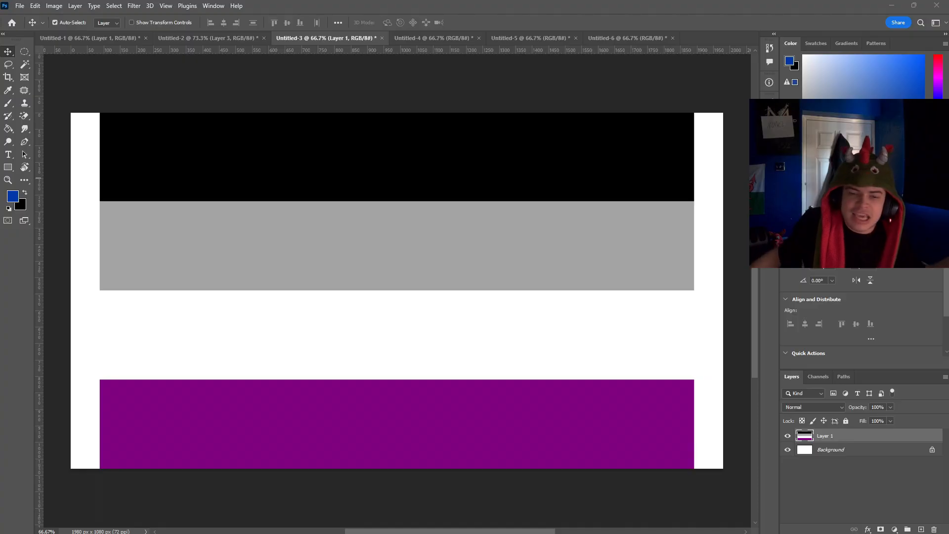
pyautogui.click(787, 449)
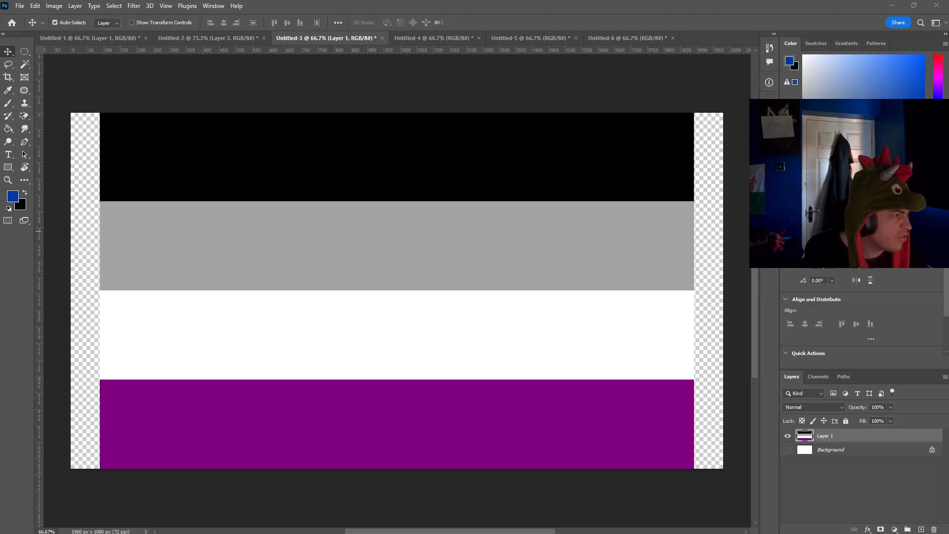
pyautogui.click(331, 337)
# Step: Paste the crossed-out STDS sign, enlarge it to about 157% and fit it into the flag's upper-left corner
pyautogui.hotkey('ctrl', 'v')
pyautogui.hotkey('ctrl', 't')
pyautogui.moveTo(440, 263); pyautogui.dragTo(514, 191)
pyautogui.moveTo(497, 356); pyautogui.dragTo(295, 277)
pyautogui.moveTo(309, 317); pyautogui.dragTo(279, 293)
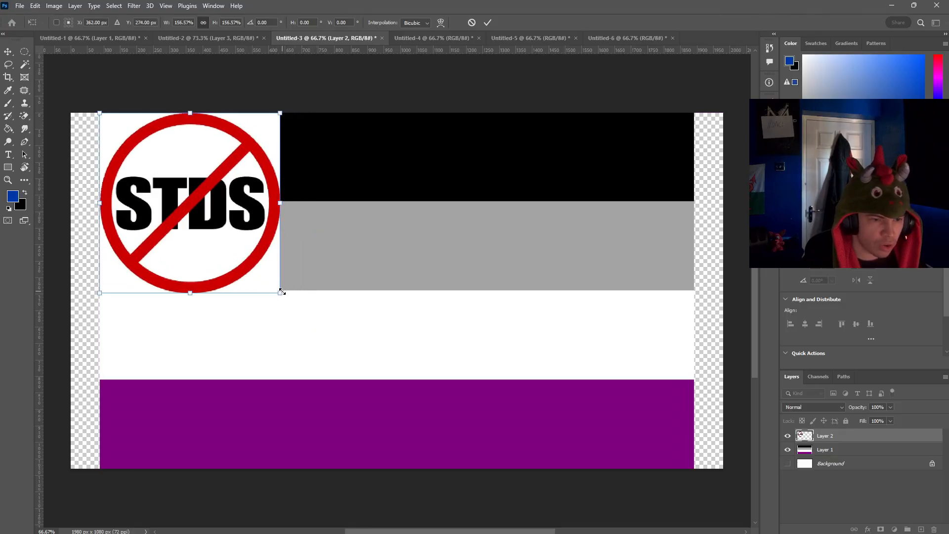
pyautogui.click(8, 51)
pyautogui.click(256, 112)
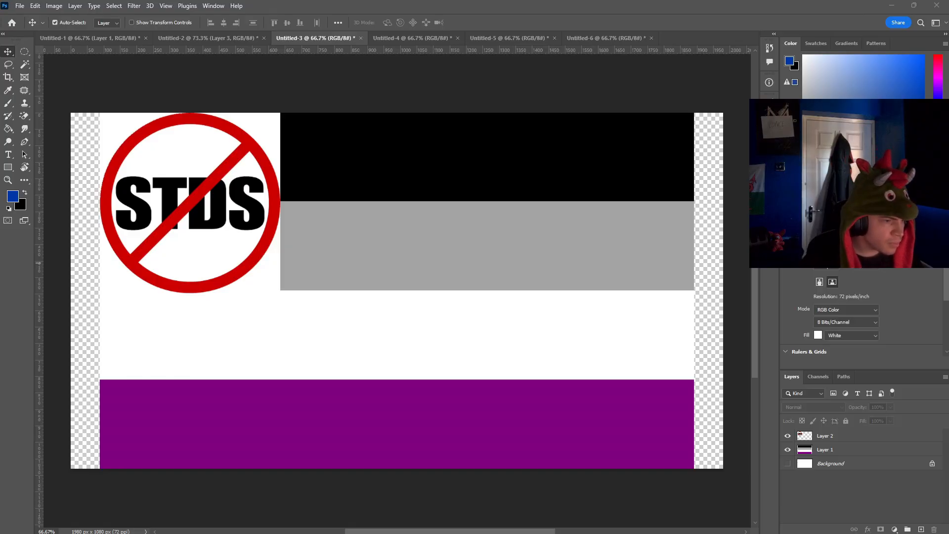
# Step: Paste the black spade picture, place it in the flag's lower-right corner and erase its light backdrop
pyautogui.hotkey('ctrl', 'v')
pyautogui.moveTo(408, 294); pyautogui.dragTo(604, 363)
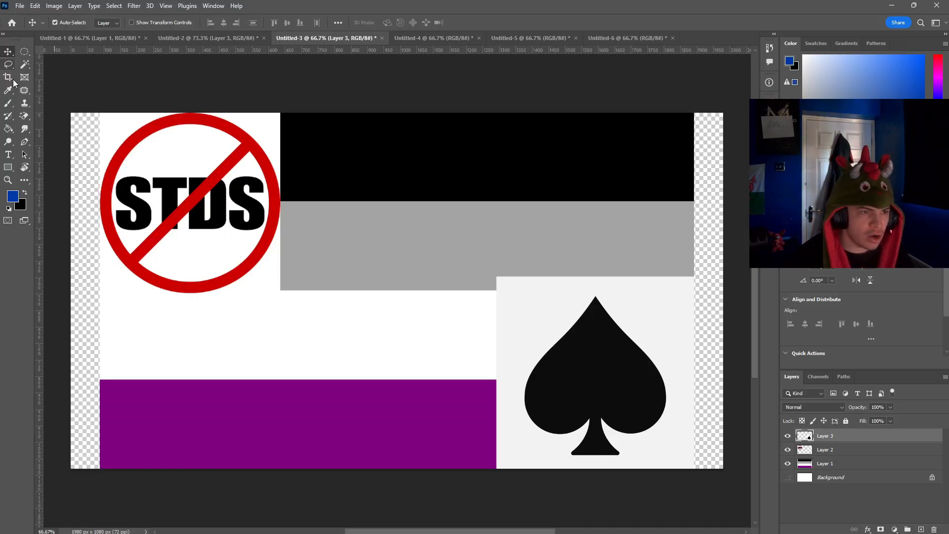
pyautogui.click(23, 116)
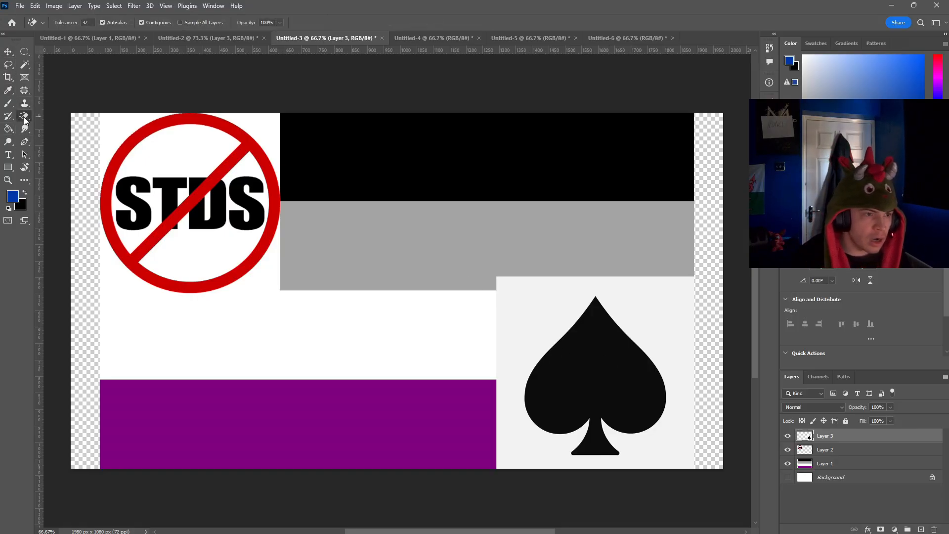
pyautogui.click(506, 335)
# Step: Move the spade to the flag's middle, standing on the purple stripe, and erase the light strip left beneath it
pyautogui.click(8, 52)
pyautogui.moveTo(583, 374)
pyautogui.mouseDown()
pyautogui.moveTo(380, 393)
pyautogui.moveTo(468, 332)
pyautogui.mouseUp()
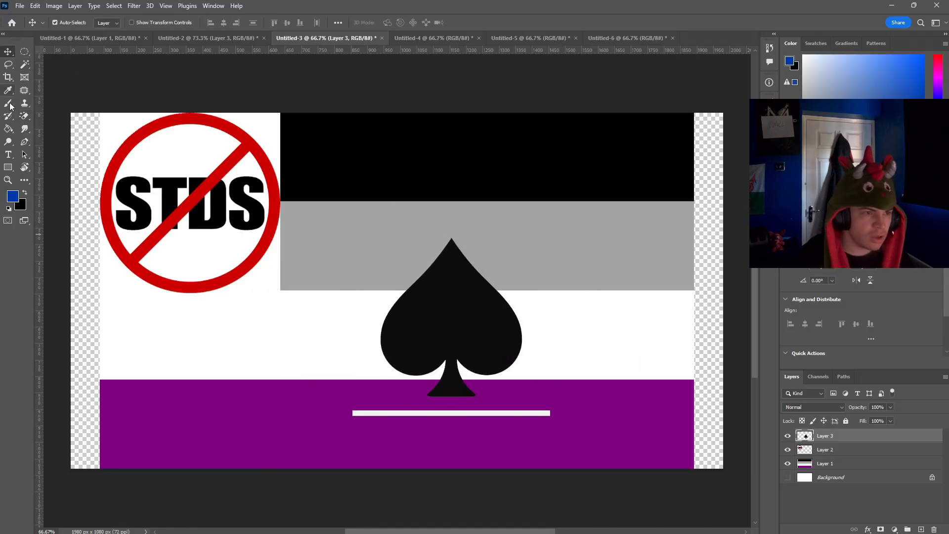
pyautogui.click(23, 116)
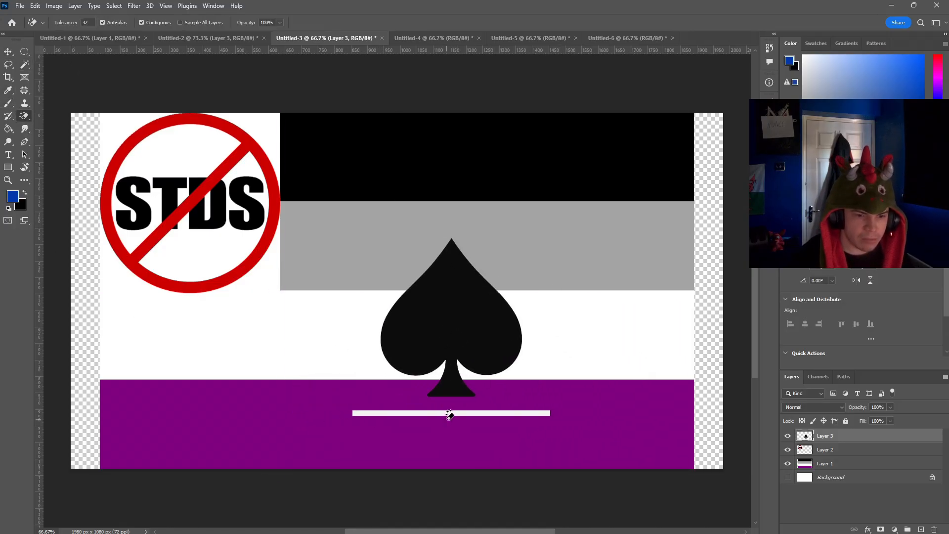
pyautogui.click(450, 414)
pyautogui.click(8, 54)
pyautogui.moveTo(445, 332); pyautogui.dragTo(389, 313)
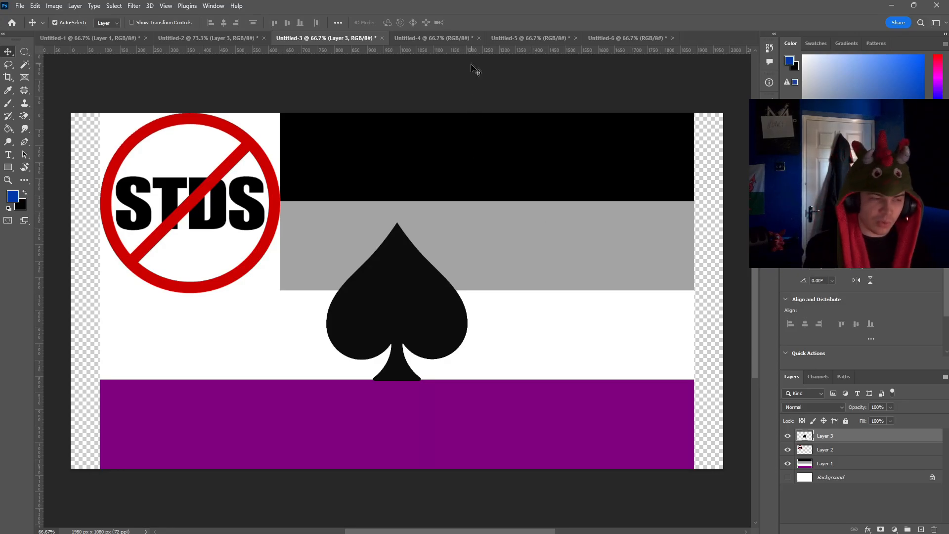
# Step: Switch to the green, white, grey and black flag document, Untitled-4
pyautogui.click(429, 36)
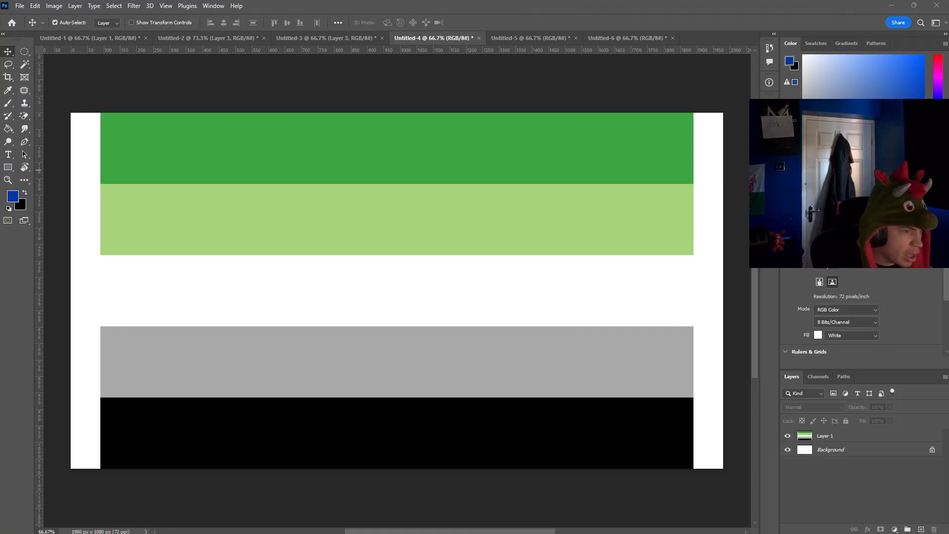
# Step: Paste the cartoon boy picture, enlarge it to about 242% and place it over the flag's middle
pyautogui.hotkey('ctrl', 'v')
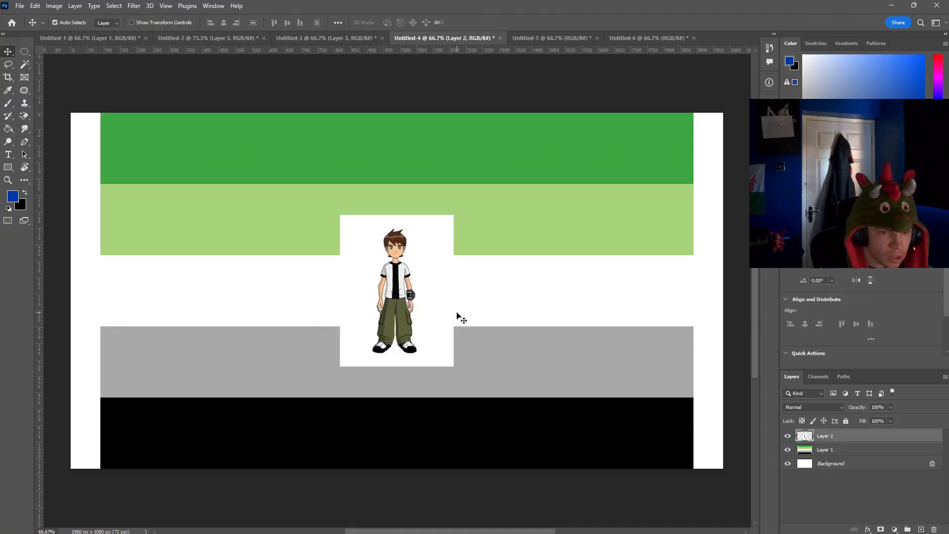
pyautogui.moveTo(459, 318); pyautogui.dragTo(424, 328)
pyautogui.hotkey('ctrl', 'z')
pyautogui.keyDown('ctrl'); pyautogui.click(401, 326); pyautogui.keyUp('ctrl')
pyautogui.hotkey('ctrl', 't')
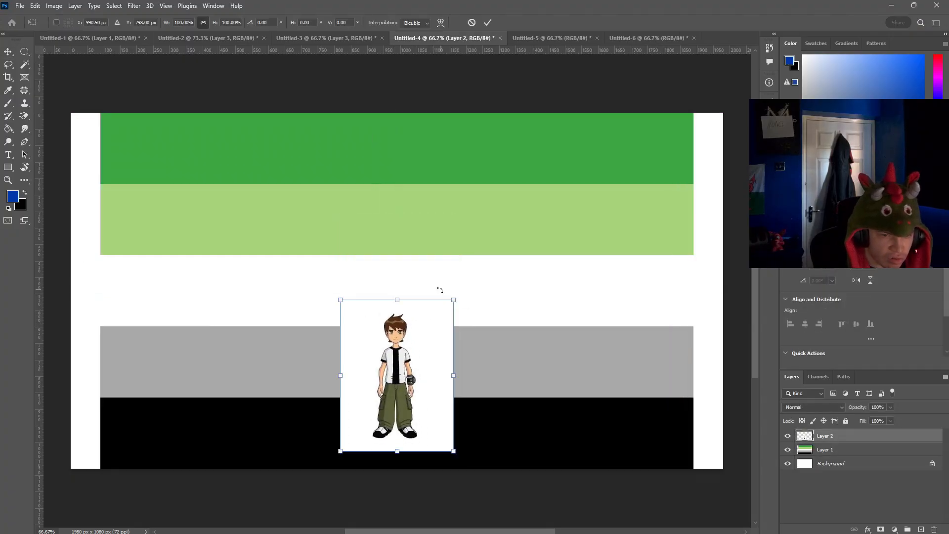
pyautogui.moveTo(451, 299); pyautogui.dragTo(655, 114)
pyautogui.moveTo(530, 263); pyautogui.dragTo(459, 298)
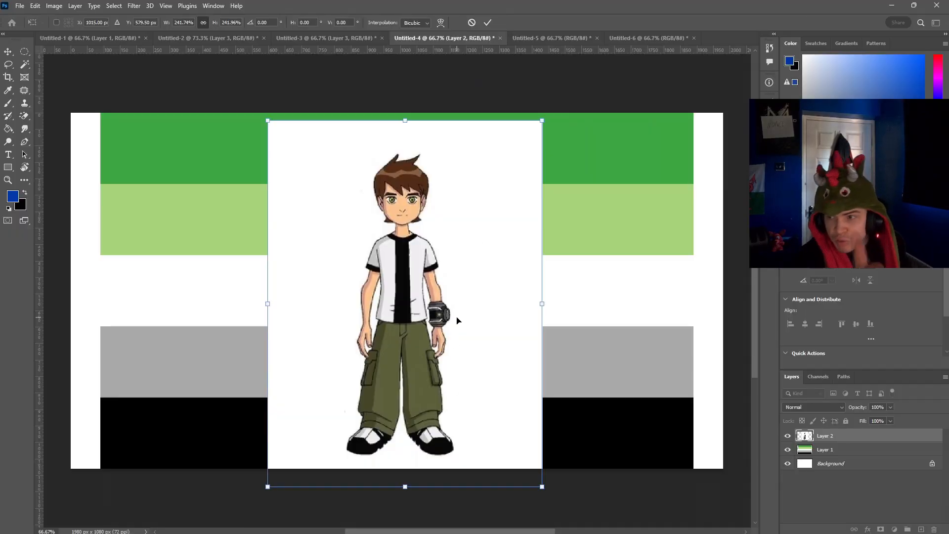
# Step: Hide the white Background layer and delete the pasted cartoon boy picture
pyautogui.click(787, 463)
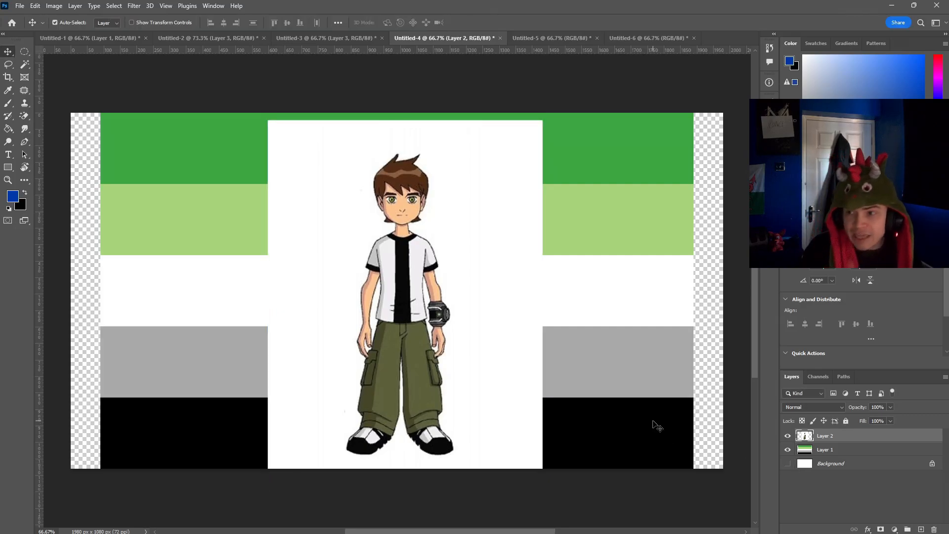
pyautogui.moveTo(508, 226); pyautogui.dragTo(473, 247)
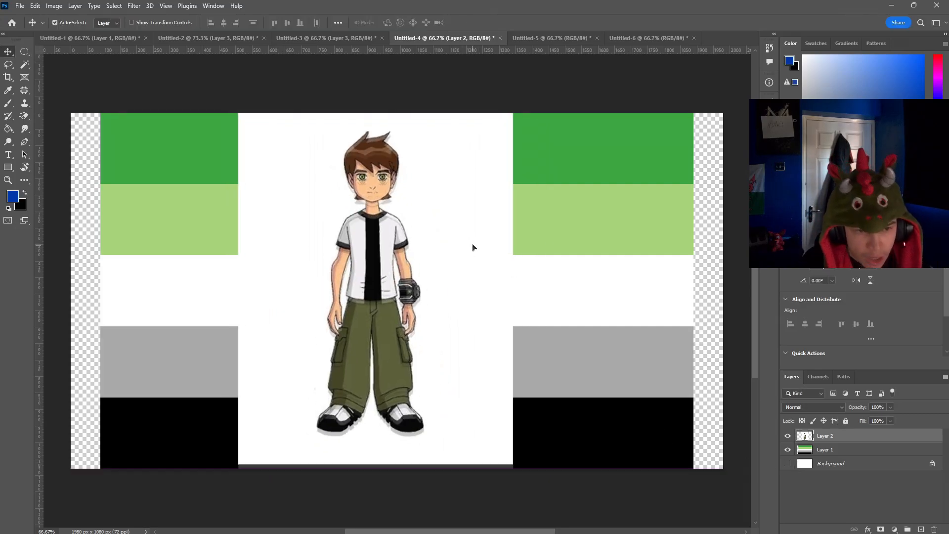
pyautogui.press('Delete')
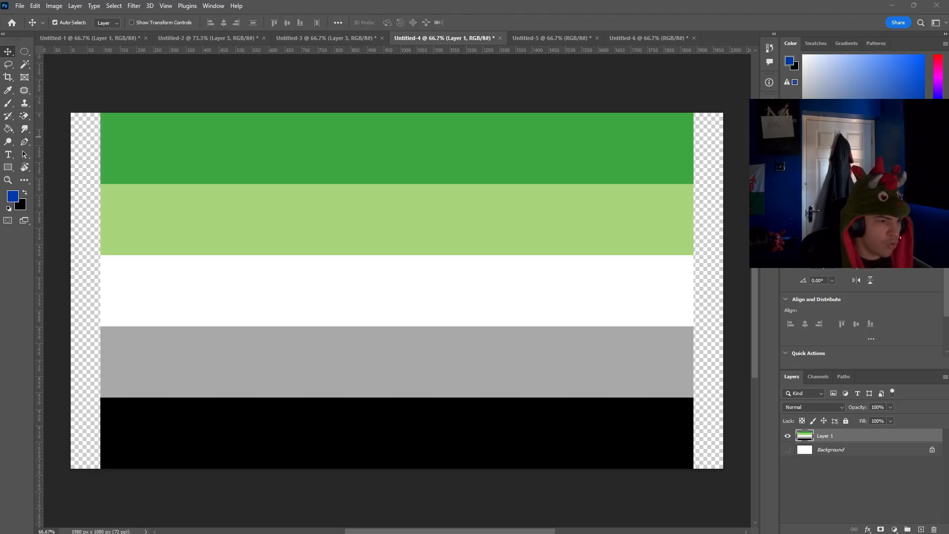
# Step: Paste the blue robot picture with the black backdrop and position it over the flag just left of the middle
pyautogui.hotkey('ctrl', 'v')
pyautogui.moveTo(450, 231); pyautogui.dragTo(393, 317)
pyautogui.hotkey('ctrl', 't')
pyautogui.moveTo(437, 187); pyautogui.dragTo(502, 96)
pyautogui.moveTo(450, 192); pyautogui.dragTo(410, 272)
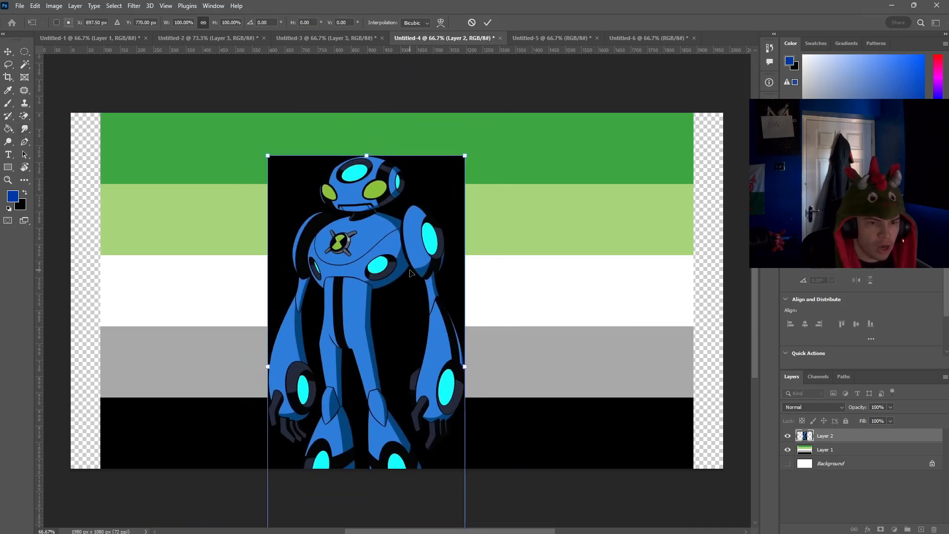
# Step: Try to erase areas of the blue robot picture, and undo the erasures and the pasting
pyautogui.click(25, 116)
pyautogui.click(438, 194)
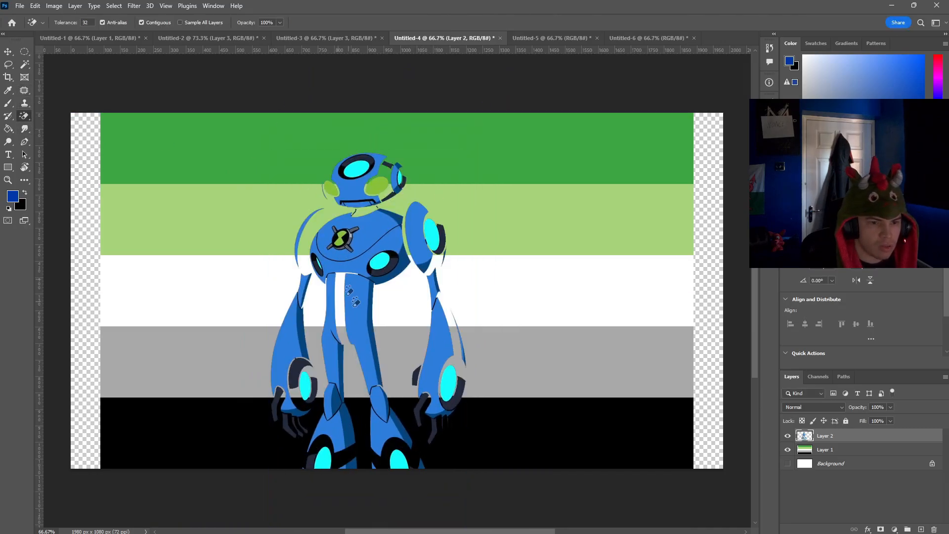
pyautogui.hotkey('ctrl', 'z')
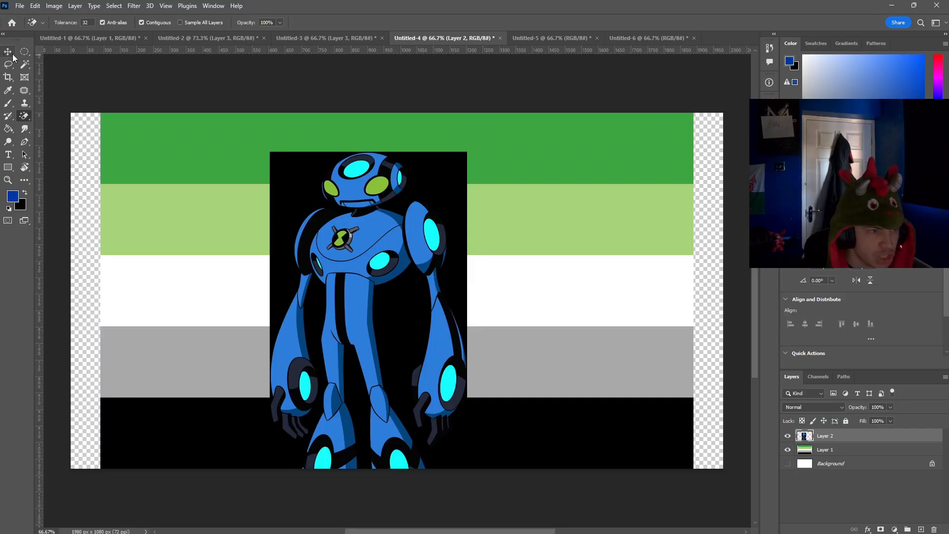
pyautogui.click(329, 225)
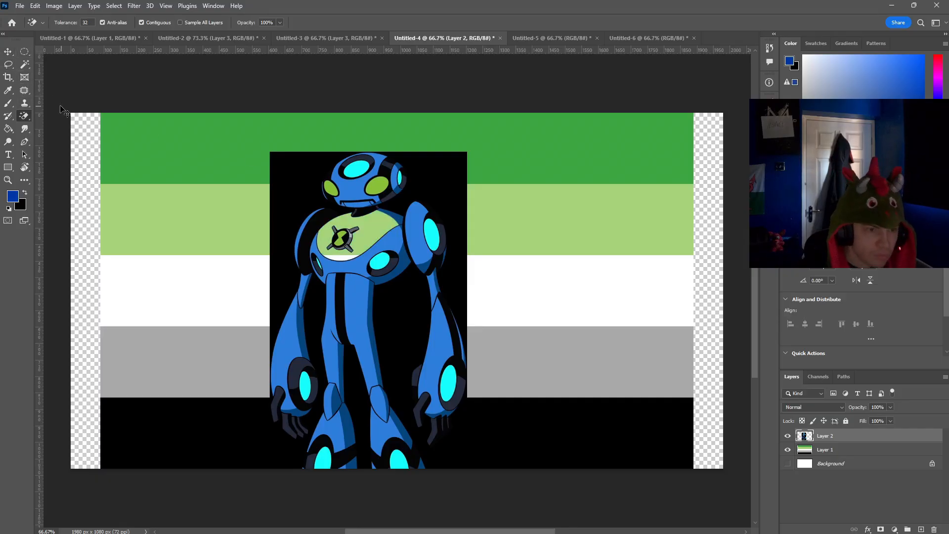
pyautogui.hotkey('ctrl', 'z')
pyautogui.click(8, 52)
pyautogui.hotkey('ctrl', 'z')
pyautogui.hotkey('ctrl', 'z')
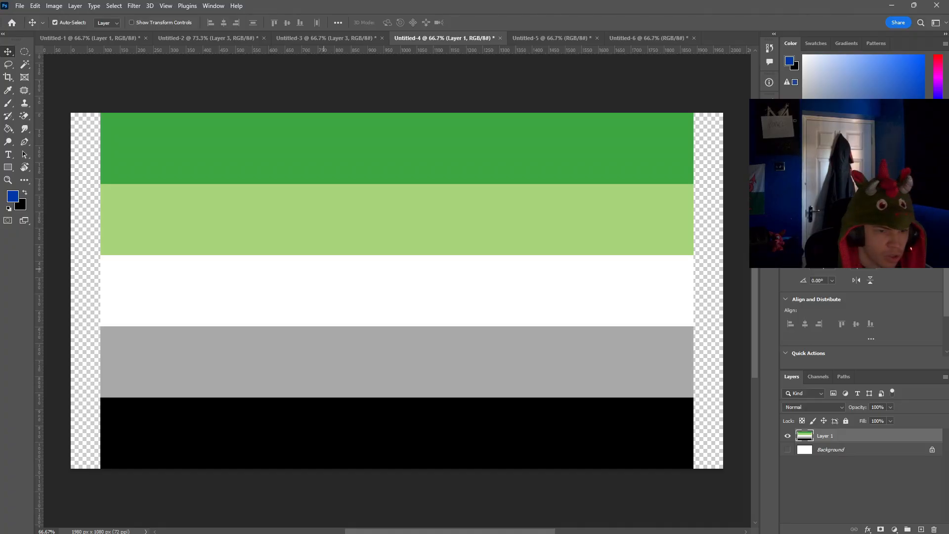
# Step: Place the Ultimate_EchoEcho image at about 66% scale, standing just right of the flag's middle
pyautogui.moveTo(473, 123); pyautogui.dragTo(268, 212)
pyautogui.moveTo(172, 356); pyautogui.dragTo(434, 323)
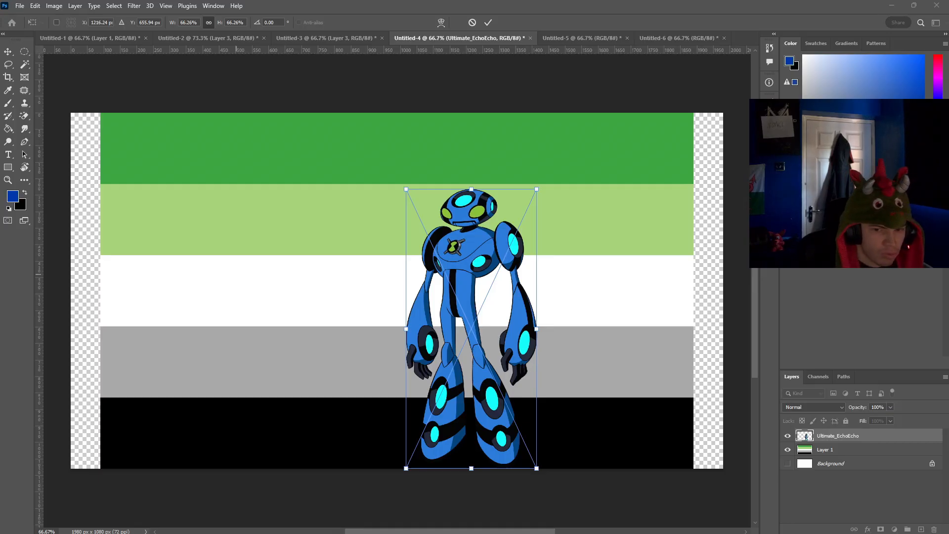
pyautogui.click(826, 451)
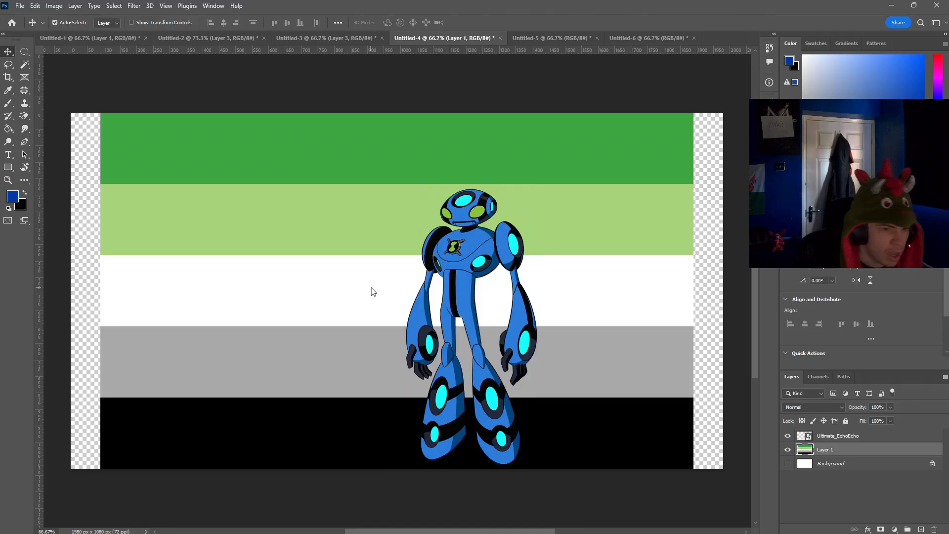
# Step: Place the Teen_Feedback_Stand image on the layer above the flag, shrink it and move it to the flag's right end
pyautogui.moveTo(373, 291); pyautogui.dragTo(242, 292)
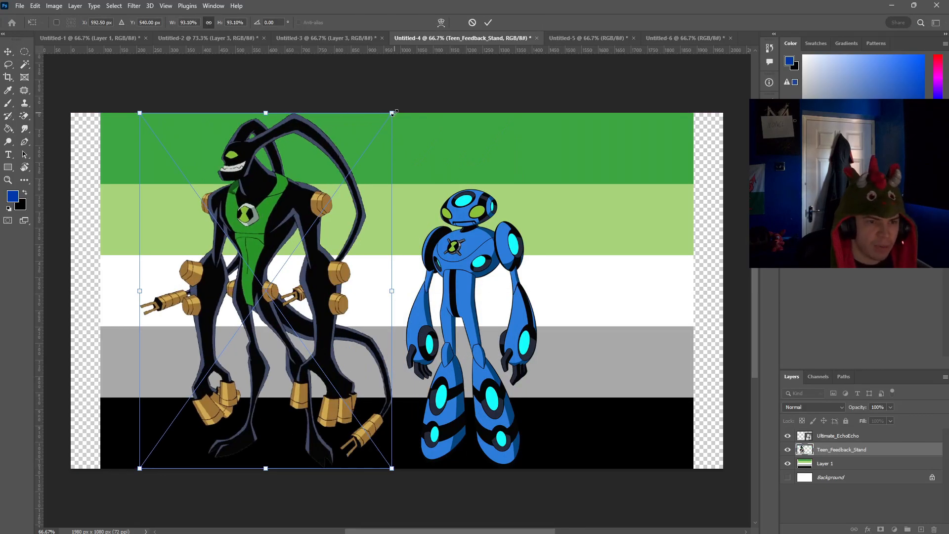
pyautogui.moveTo(394, 113); pyautogui.dragTo(280, 227)
pyautogui.moveTo(233, 344); pyautogui.dragTo(630, 340)
pyautogui.moveTo(458, 290); pyautogui.dragTo(444, 287)
pyautogui.hotkey('ctrl', 'z')
pyautogui.click(9, 51)
# Step: Enlarge the Teen_Feedback_Stand image to about 73% so it matches the blue robot's height
pyautogui.click(623, 290)
pyautogui.hotkey('ctrl', 't')
pyautogui.moveTo(538, 236); pyautogui.dragTo(500, 184)
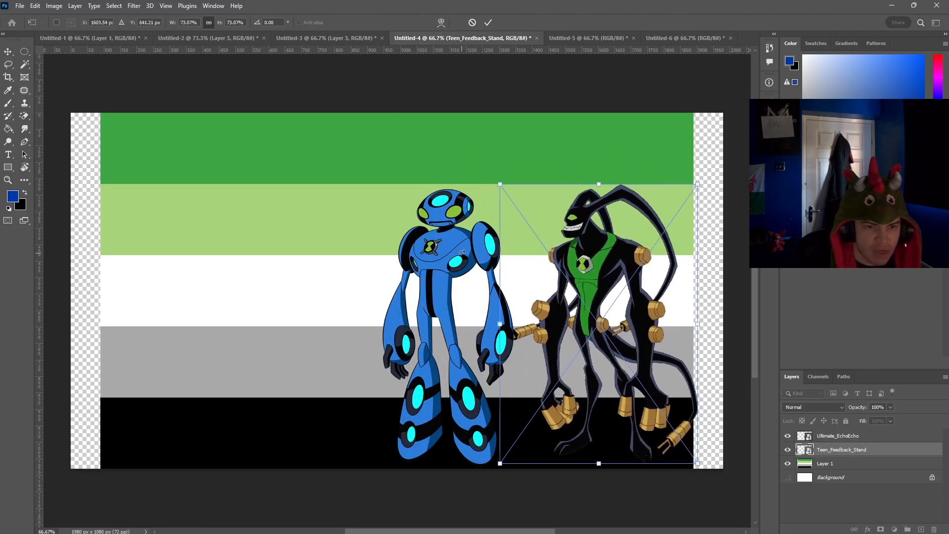
pyautogui.click(8, 52)
# Step: Adjust the positions of Ultimate_EchoEcho and Teen_Feedback_Stand so they stand close together in the flag's right half
pyautogui.moveTo(445, 294); pyautogui.dragTo(432, 295)
pyautogui.click(600, 290)
pyautogui.moveTo(600, 286); pyautogui.dragTo(590, 285)
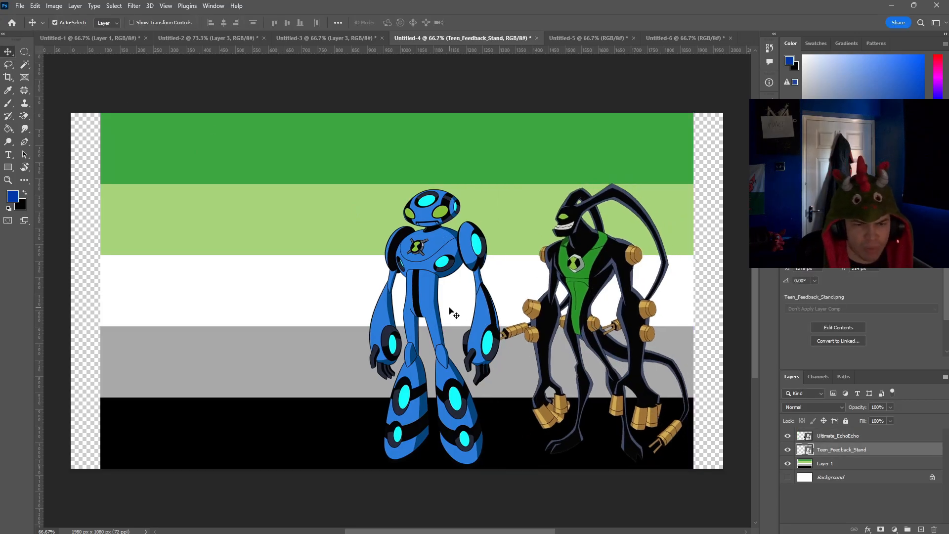
pyautogui.moveTo(458, 254); pyautogui.dragTo(486, 254)
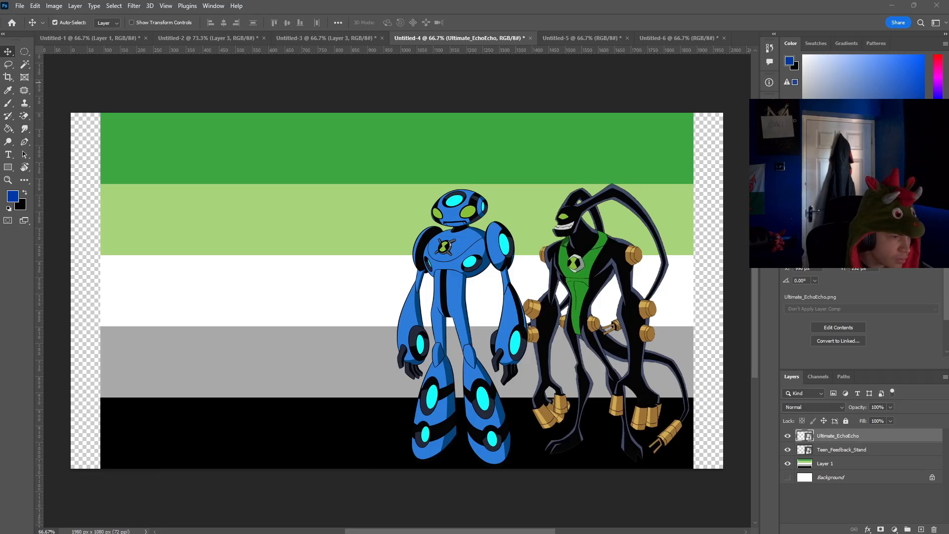
# Step: Paste the blue hooded alien image between the flag's left edge and the blue robot, and erase its background with the Magic Eraser
pyautogui.hotkey('ctrl', 'v')
pyautogui.moveTo(384, 291); pyautogui.dragTo(296, 290)
pyautogui.click(24, 116)
pyautogui.click(337, 217)
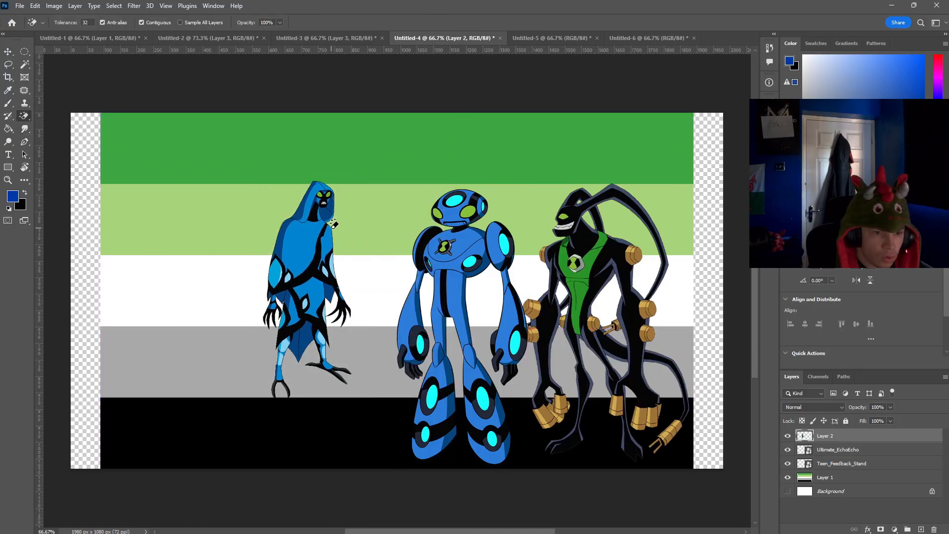
# Step: Enlarge the hooded alien to roughly the blue robot's height and stand it just left of the robot
pyautogui.click(9, 52)
pyautogui.moveTo(312, 268); pyautogui.dragTo(282, 313)
pyautogui.hotkey('ctrl', 't')
pyautogui.moveTo(322, 226); pyautogui.dragTo(457, 138)
pyautogui.moveTo(287, 218); pyautogui.dragTo(313, 275)
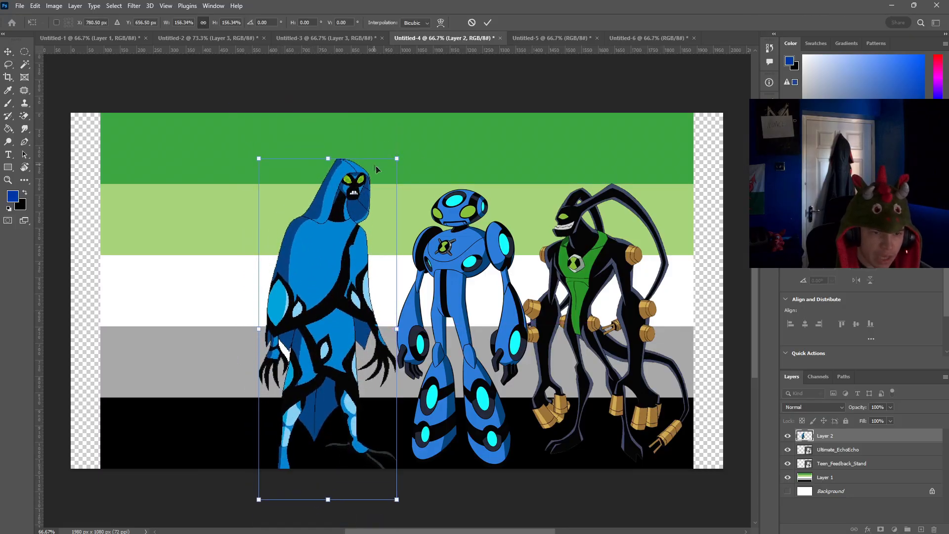
pyautogui.moveTo(396, 159); pyautogui.dragTo(377, 205)
pyautogui.moveTo(318, 282); pyautogui.dragTo(326, 257)
pyautogui.click(12, 53)
pyautogui.moveTo(366, 310); pyautogui.dragTo(368, 304)
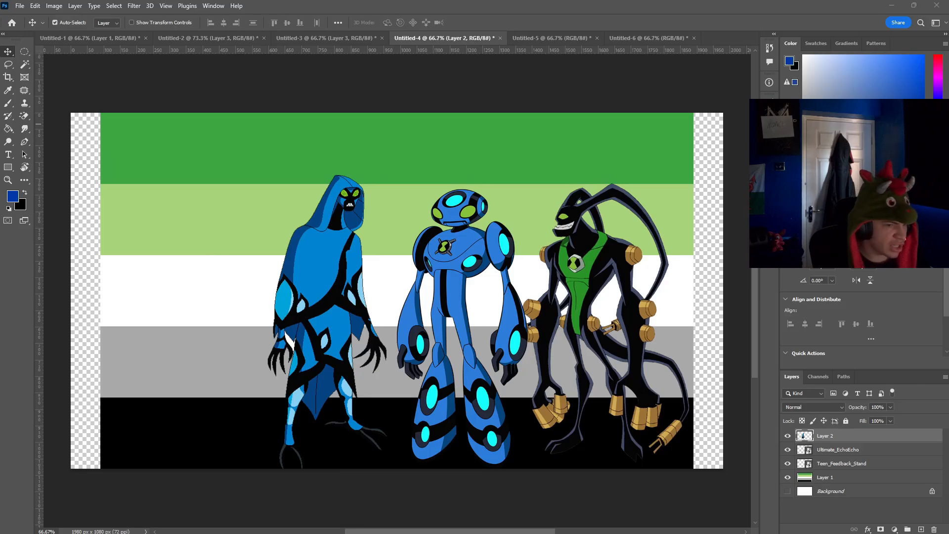
# Step: Try pasting the crystal alien image with the black background to the left of the hooded alien
pyautogui.hotkey('ctrl', 'v')
pyautogui.moveTo(452, 260); pyautogui.dragTo(236, 268)
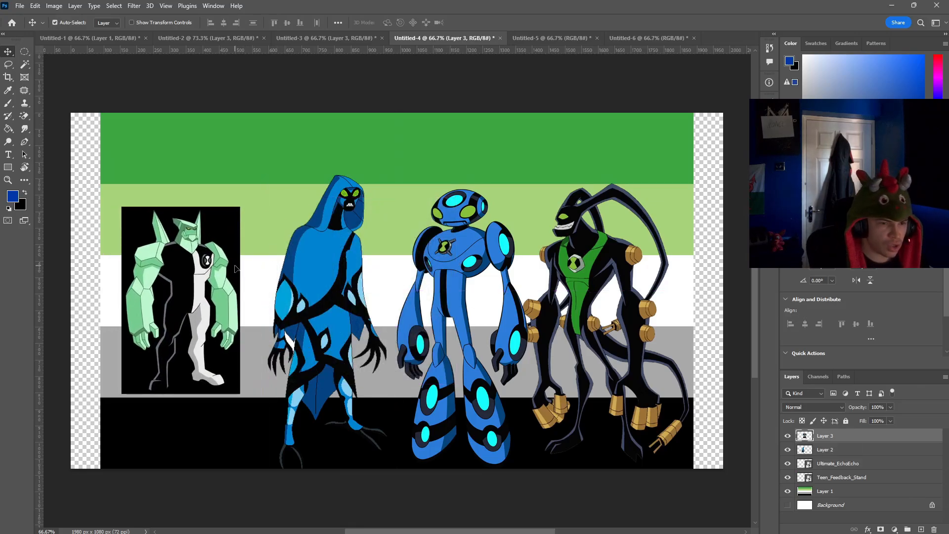
pyautogui.hotkey('ctrl', 'z')
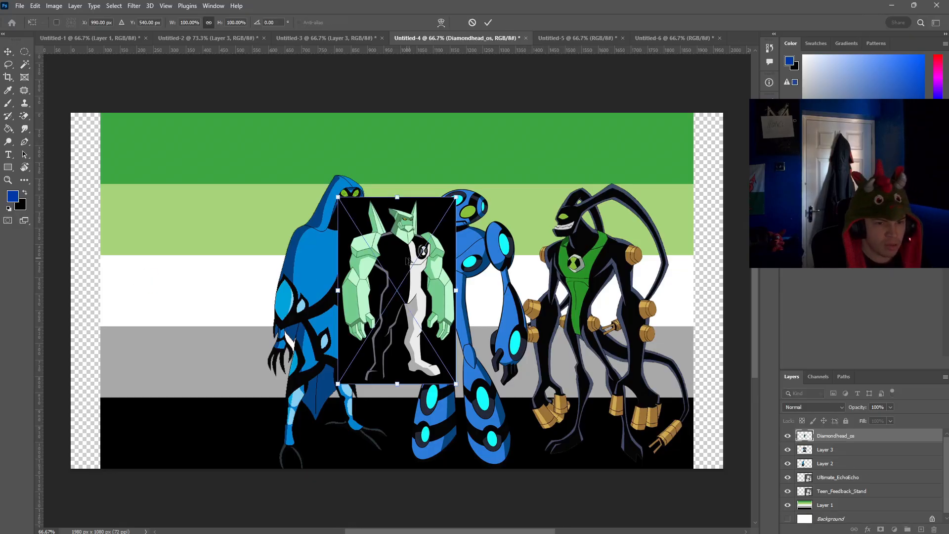
# Step: Place the transparent Diamondhead_os image left of the hooded alien and delete the copy with the black background
pyautogui.moveTo(405, 259); pyautogui.dragTo(257, 278)
pyautogui.press('Return')
pyautogui.moveTo(418, 277); pyautogui.dragTo(457, 338)
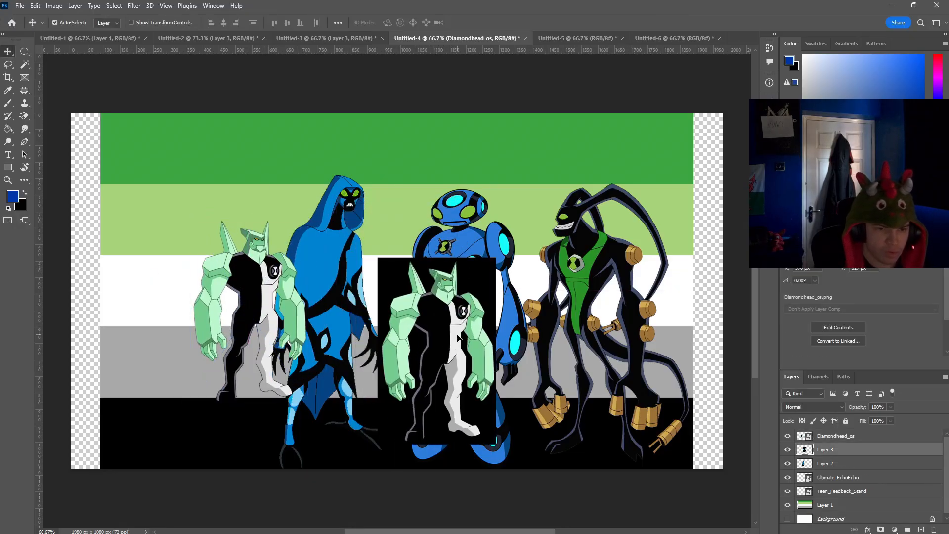
pyautogui.press('Delete')
# Step: Move Diamondhead_os to the flag's left end and enlarge it until it stands slightly taller than the hooded alien
pyautogui.moveTo(255, 285); pyautogui.dragTo(213, 301)
pyautogui.hotkey('ctrl', 't')
pyautogui.moveTo(264, 234); pyautogui.dragTo(214, 277)
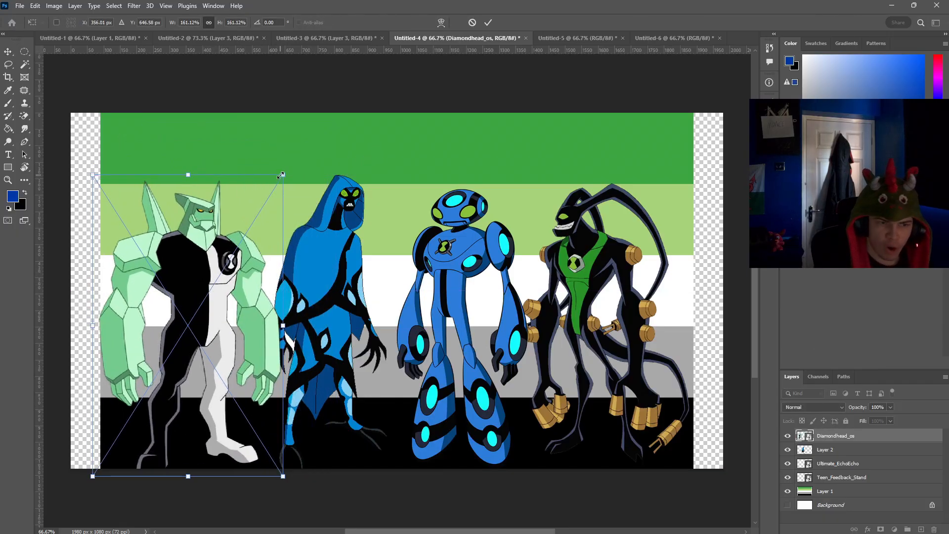
pyautogui.moveTo(282, 175); pyautogui.dragTo(292, 160)
pyautogui.click(11, 64)
pyautogui.click(8, 52)
pyautogui.click(135, 82)
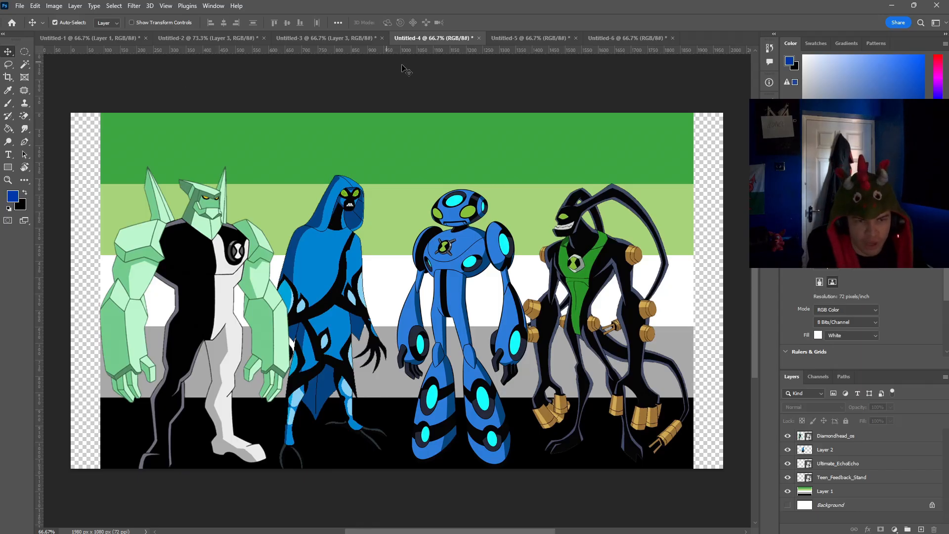
# Step: In the Untitled-5 document, hide the Background layer and erase the dark bottom stripe of the flag on Layer 1
pyautogui.click(543, 39)
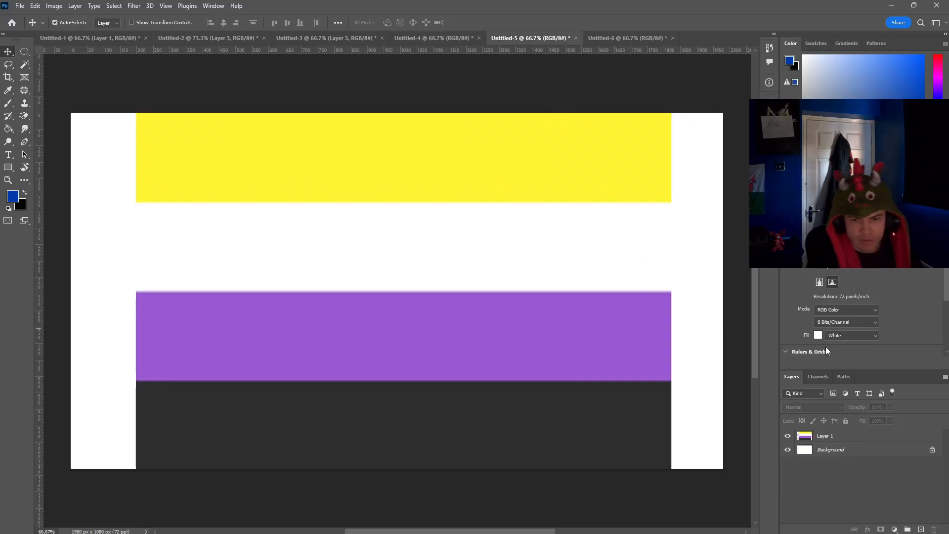
pyautogui.click(788, 450)
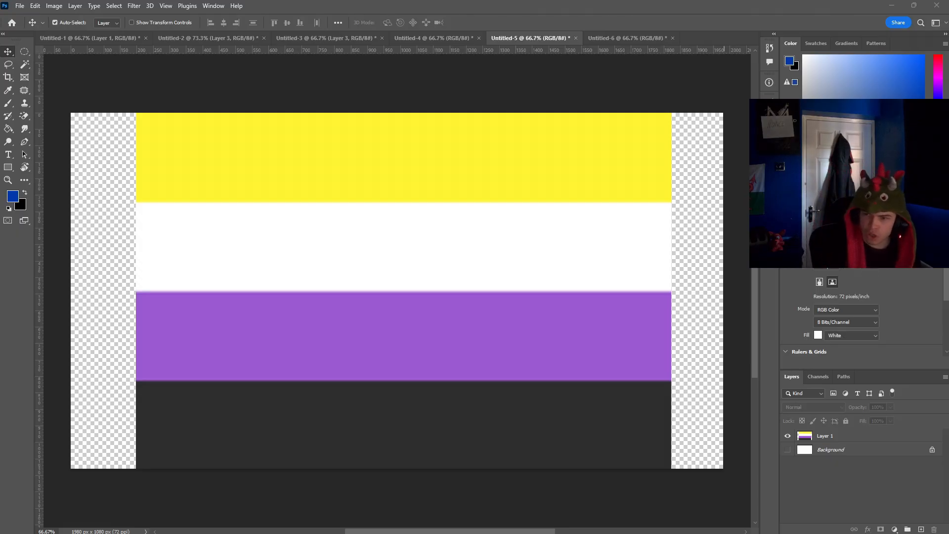
pyautogui.hotkey('shift', 'e')
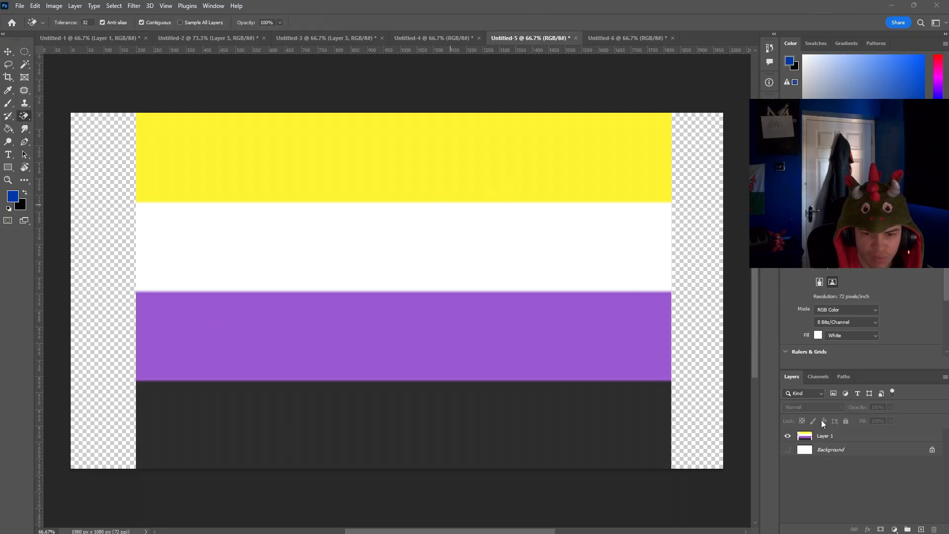
pyautogui.click(854, 437)
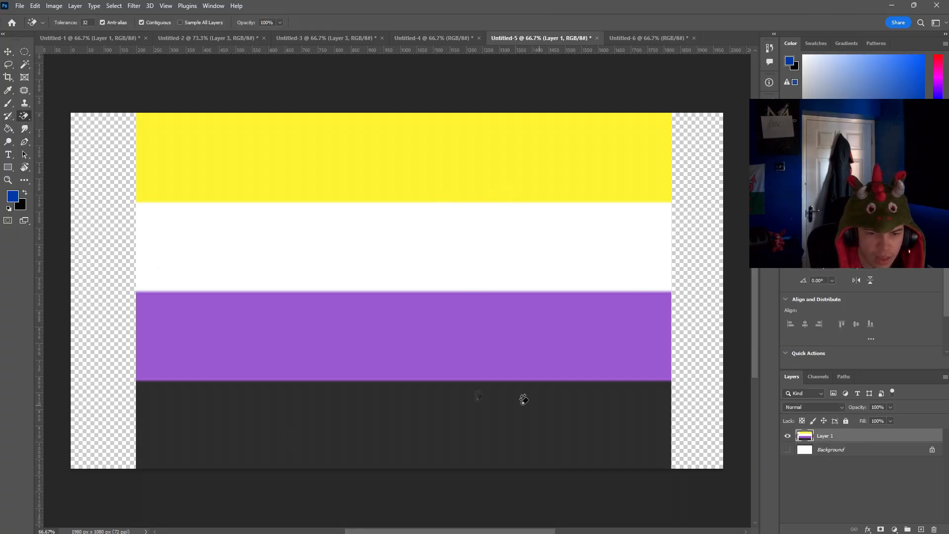
pyautogui.click(522, 398)
# Step: Stretch the remaining yellow, white and purple stripes to fill the canvas height and widen the flag
pyautogui.click(7, 51)
pyautogui.moveTo(314, 241)
pyautogui.mouseDown()
pyautogui.moveTo(315, 269)
pyautogui.moveTo(303, 277)
pyautogui.mouseUp()
pyautogui.hotkey('ctrl', 't')
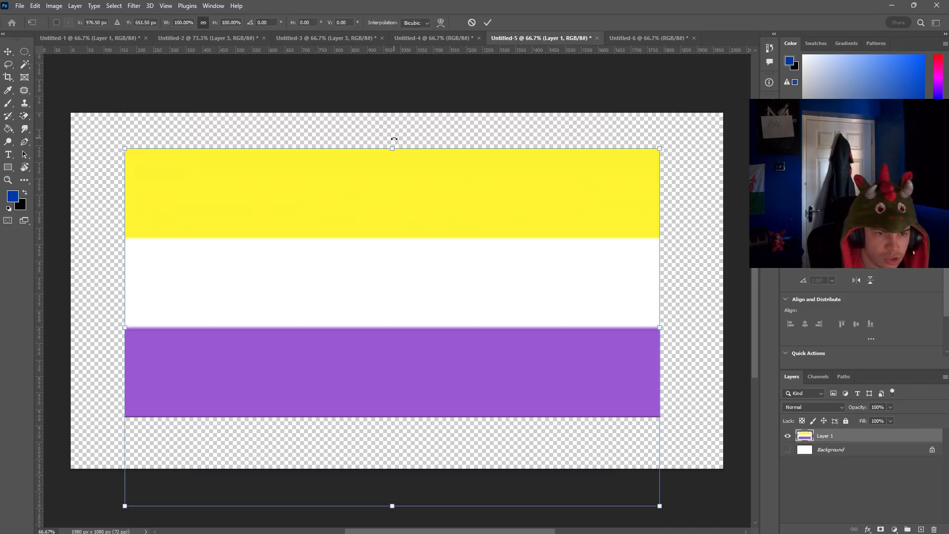
pyautogui.moveTo(392, 147); pyautogui.dragTo(393, 111)
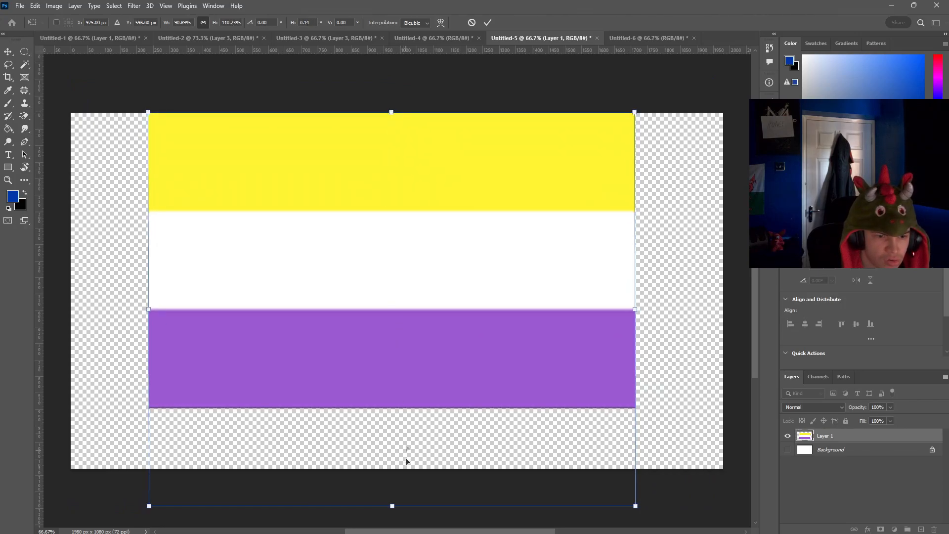
pyautogui.moveTo(394, 505); pyautogui.dragTo(392, 523)
pyautogui.moveTo(635, 286); pyautogui.dragTo(713, 286)
pyautogui.moveTo(371, 215); pyautogui.dragTo(330, 216)
pyautogui.scroll(2, 437, 338)
pyautogui.scroll(1, 437, 341)
pyautogui.click(229, 109)
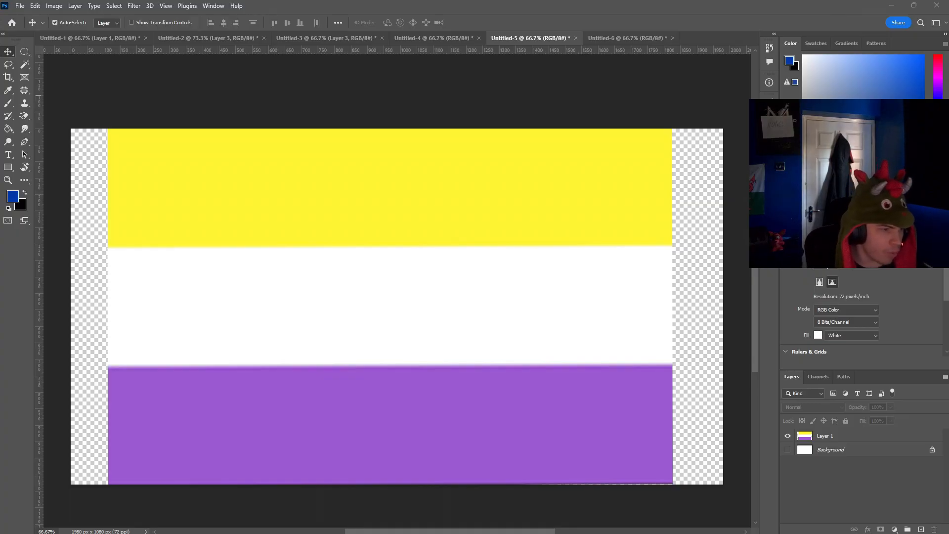
# Step: Paste the green binary code image over the flag, enlarge it to about 173% and centre it
pyautogui.click(249, 301)
pyautogui.hotkey('ctrl', 'v')
pyautogui.moveTo(397, 318); pyautogui.dragTo(338, 346)
pyautogui.hotkey('ctrl', 't')
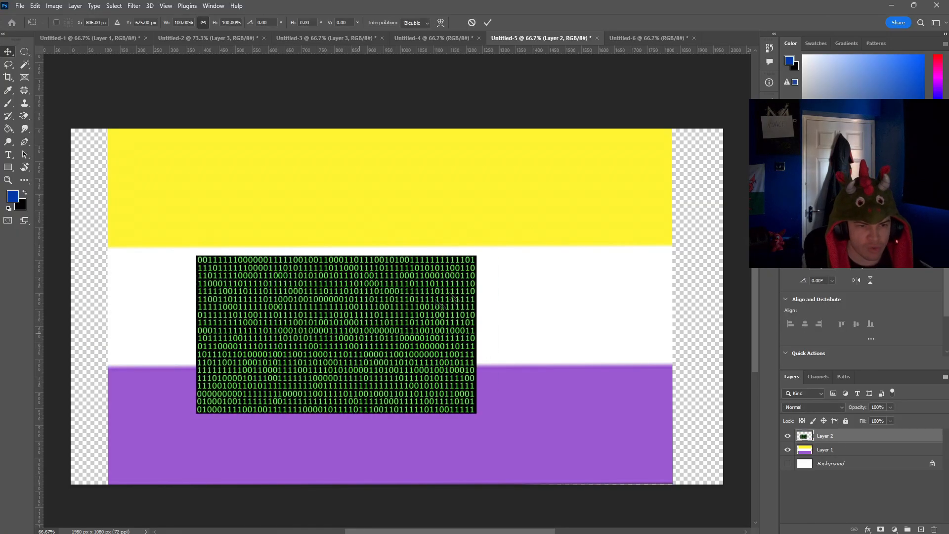
pyautogui.moveTo(477, 256); pyautogui.dragTo(709, 185)
pyautogui.moveTo(558, 244); pyautogui.dragTo(516, 300)
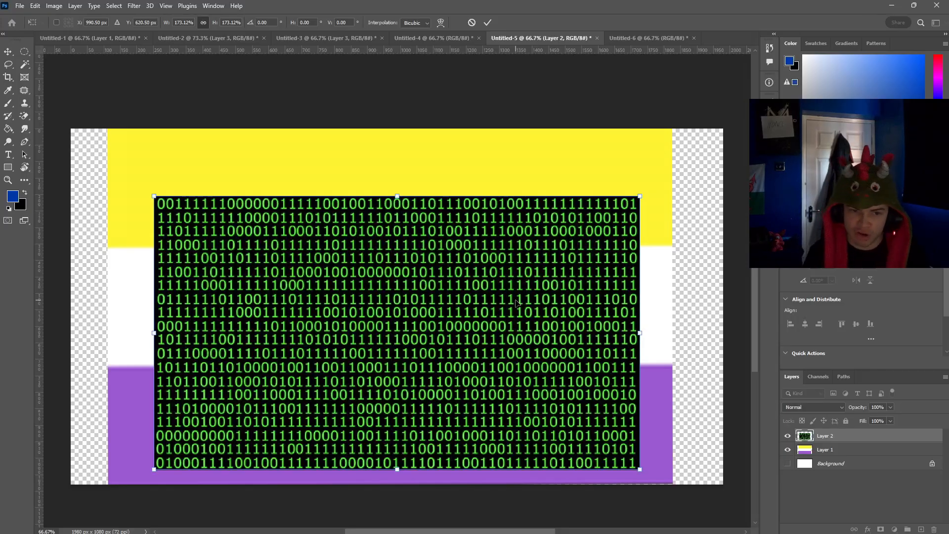
pyautogui.press('Down')
pyautogui.press('Down')
pyautogui.press('Down')
pyautogui.press('Down')
pyautogui.press('Down')
pyautogui.press('Down')
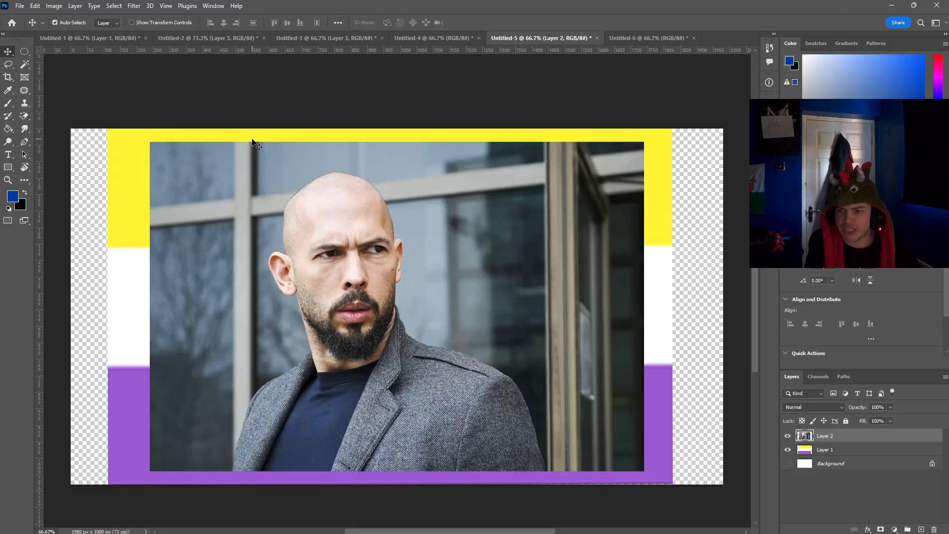
# Step: Select the bald man's head in the photo with a circular marquee and copy it to a new layer
pyautogui.click(24, 52)
pyautogui.moveTo(237, 168); pyautogui.dragTo(454, 370)
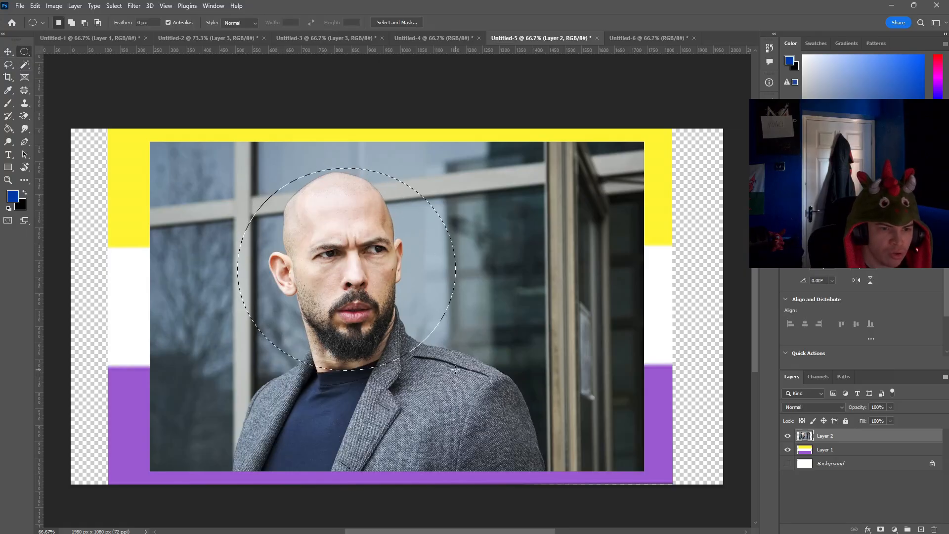
pyautogui.hotkey('ctrl', 'j')
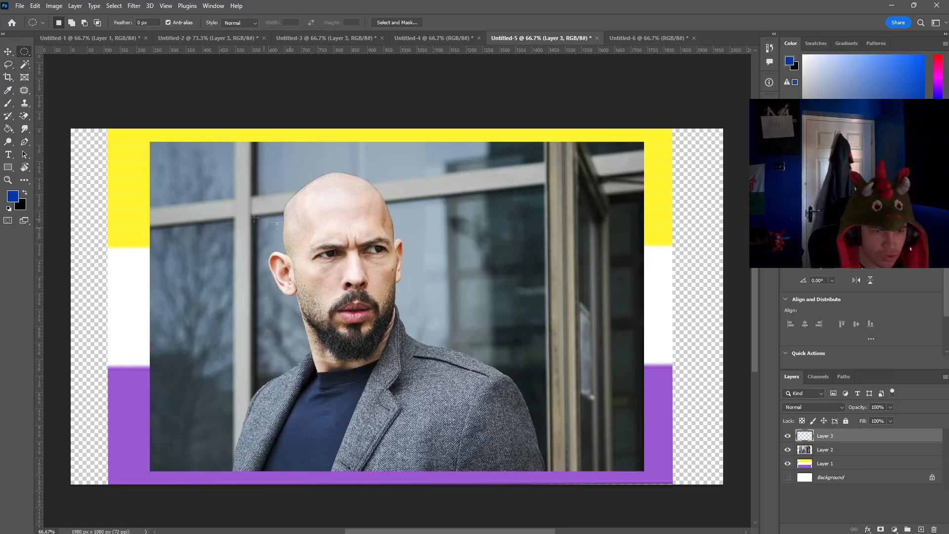
# Step: Delete the full photo layer and position the circular head cutout in the flag's upper-left area
pyautogui.click(8, 52)
pyautogui.moveTo(324, 247); pyautogui.dragTo(124, 265)
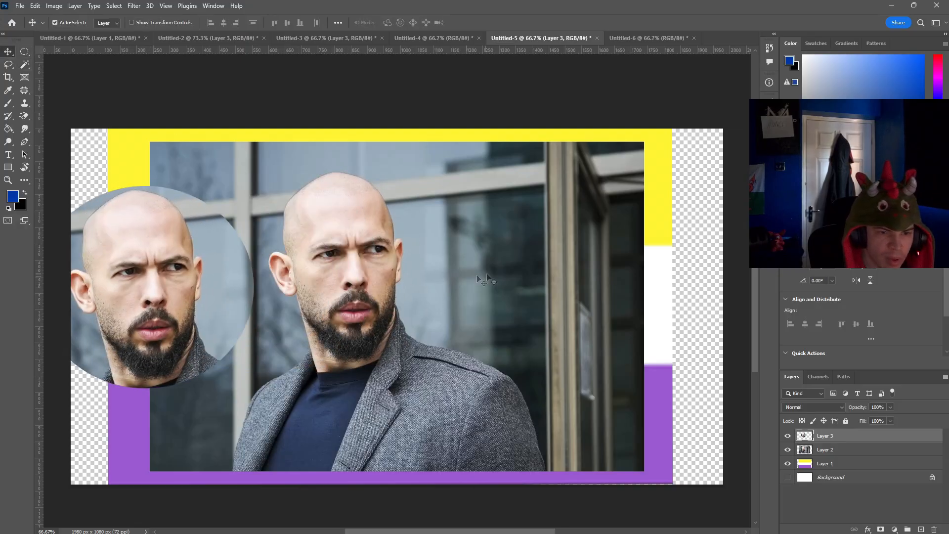
pyautogui.moveTo(476, 274); pyautogui.dragTo(613, 294)
pyautogui.press('Delete')
pyautogui.moveTo(168, 260); pyautogui.dragTo(246, 200)
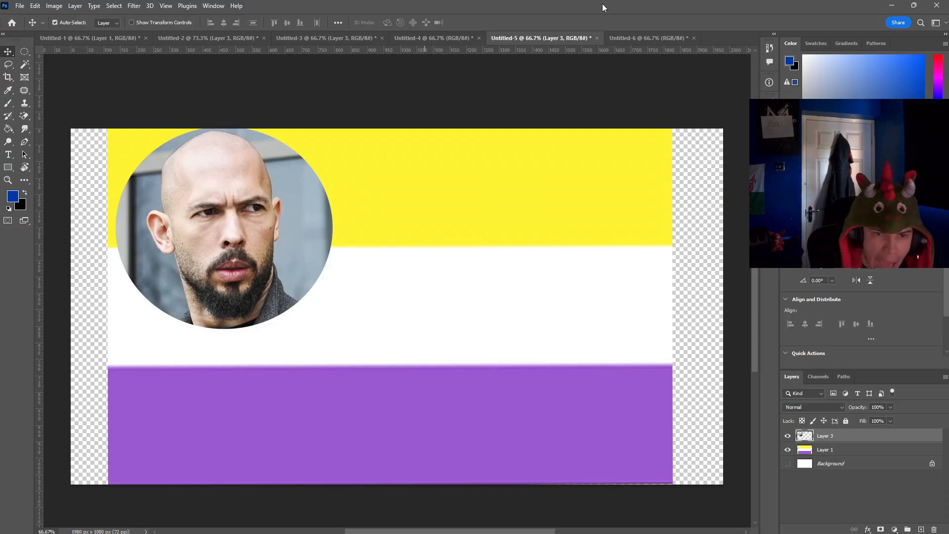
# Step: In the Untitled-6 document, hide the Background layer and paste the rainbow arch image, scaled down to fit over the flag
pyautogui.click(645, 38)
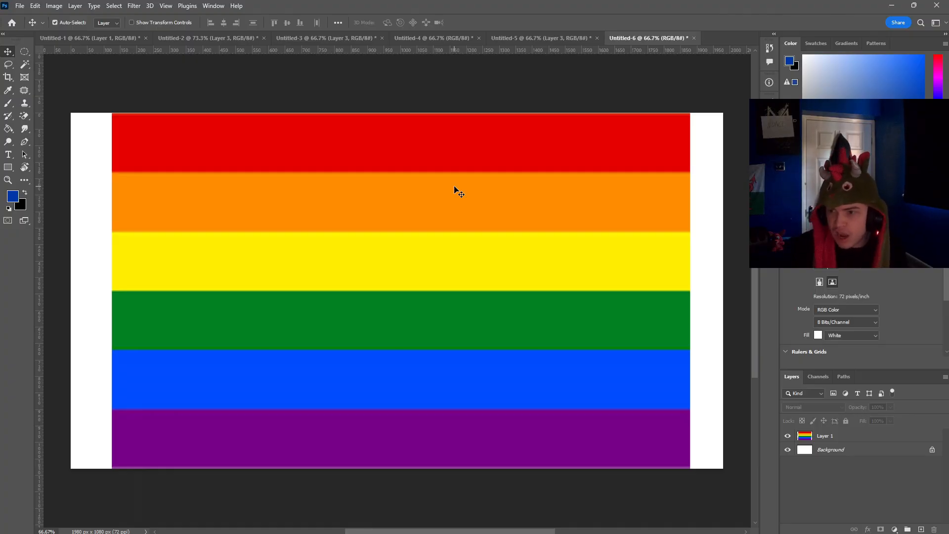
pyautogui.click(787, 449)
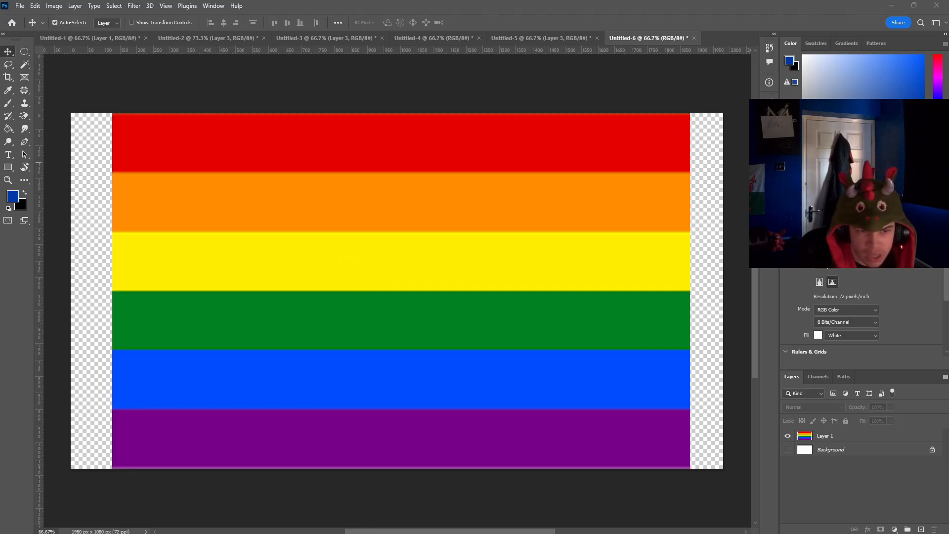
pyautogui.hotkey('ctrl', 'v')
pyautogui.moveTo(258, 252); pyautogui.dragTo(131, 383)
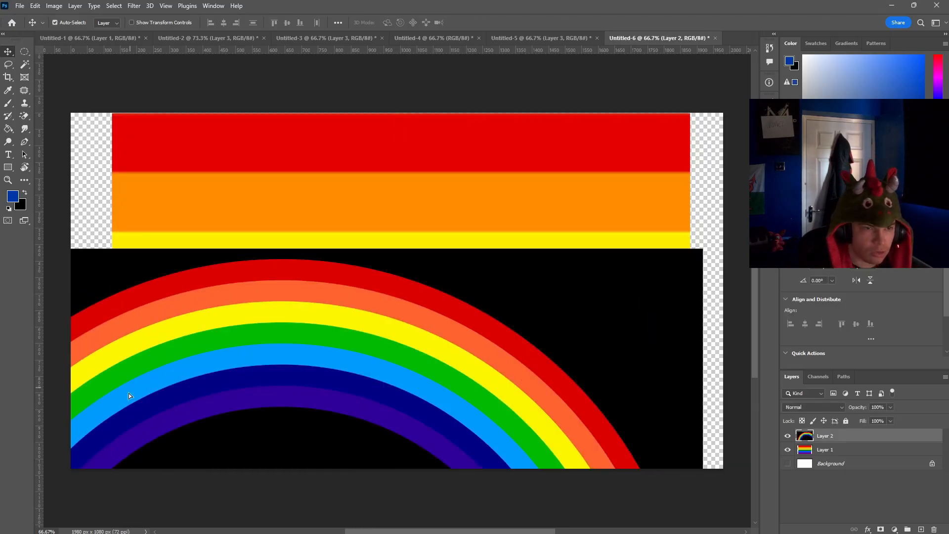
pyautogui.hotkey('ctrl', 't')
pyautogui.moveTo(701, 255); pyautogui.dragTo(589, 208)
pyautogui.press('Return')
# Step: Erase the black background inside and outside the rainbow arch with the Magic Eraser
pyautogui.click(24, 115)
pyautogui.click(404, 347)
pyautogui.click(454, 207)
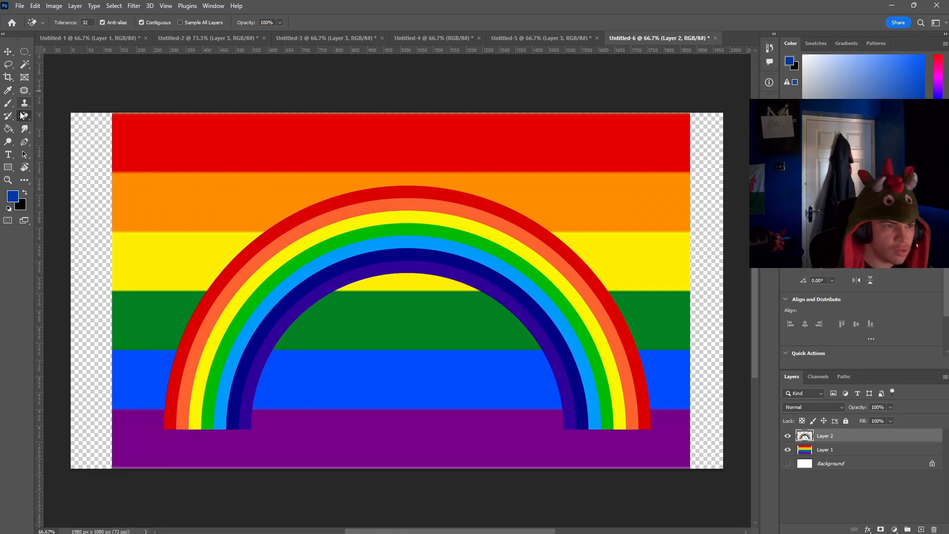
# Step: Fill all six stripes of the rainbow flag on Layer 1 with white using the Paint Bucket
pyautogui.click(8, 129)
pyautogui.press('d')
pyautogui.press('x')
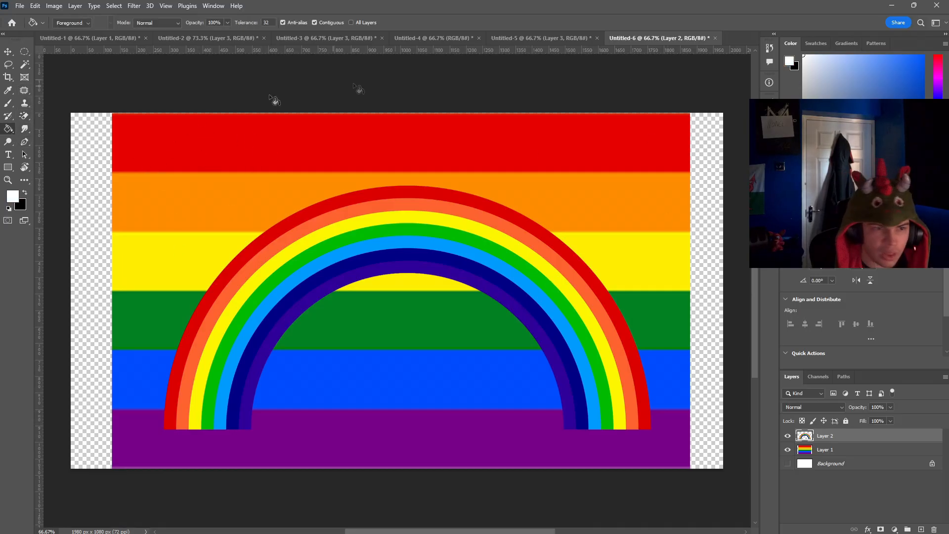
pyautogui.click(194, 140)
pyautogui.hotkey('ctrl', 'z')
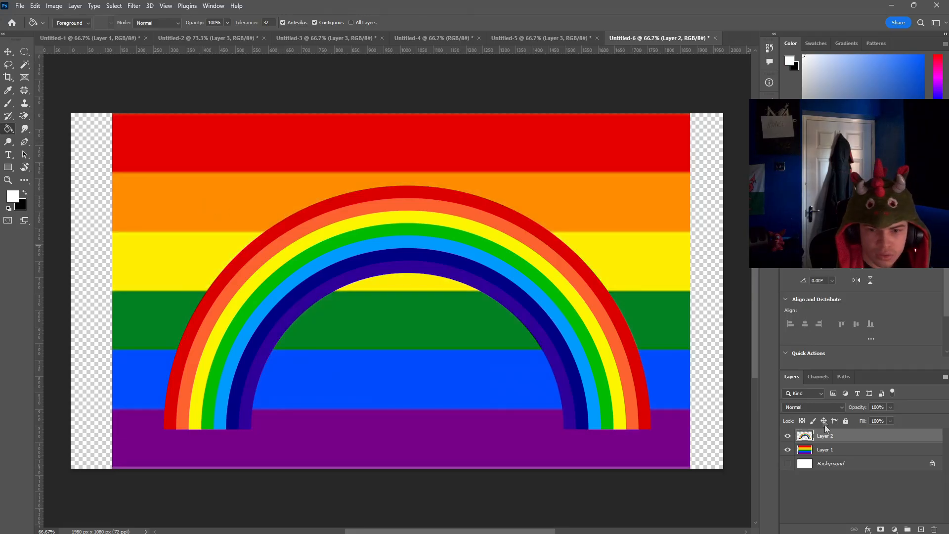
pyautogui.click(832, 450)
pyautogui.click(212, 143)
pyautogui.click(183, 195)
pyautogui.click(163, 259)
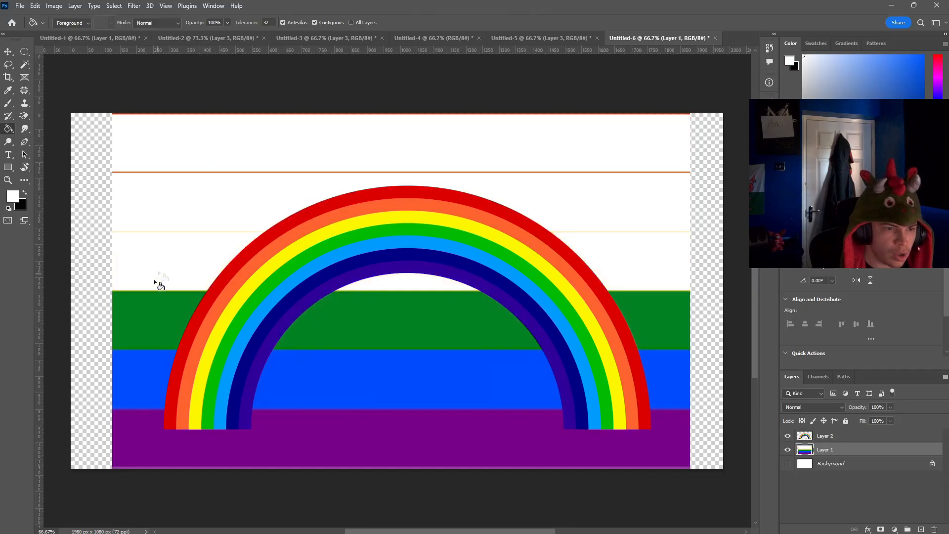
pyautogui.click(145, 322)
pyautogui.click(135, 376)
pyautogui.click(125, 423)
# Step: Fill the leftover teal and blue boundary lines in the flag's lower half with white
pyautogui.click(142, 349)
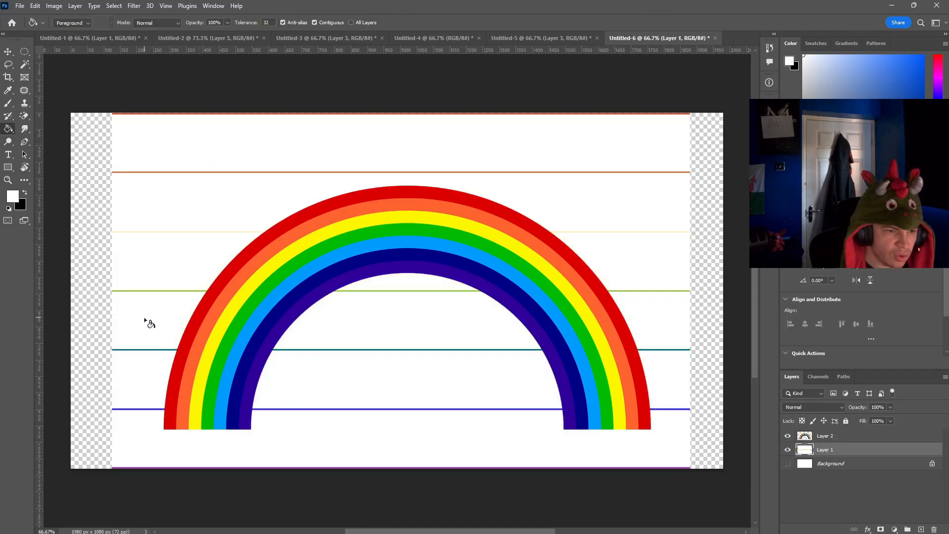
pyautogui.click(144, 349)
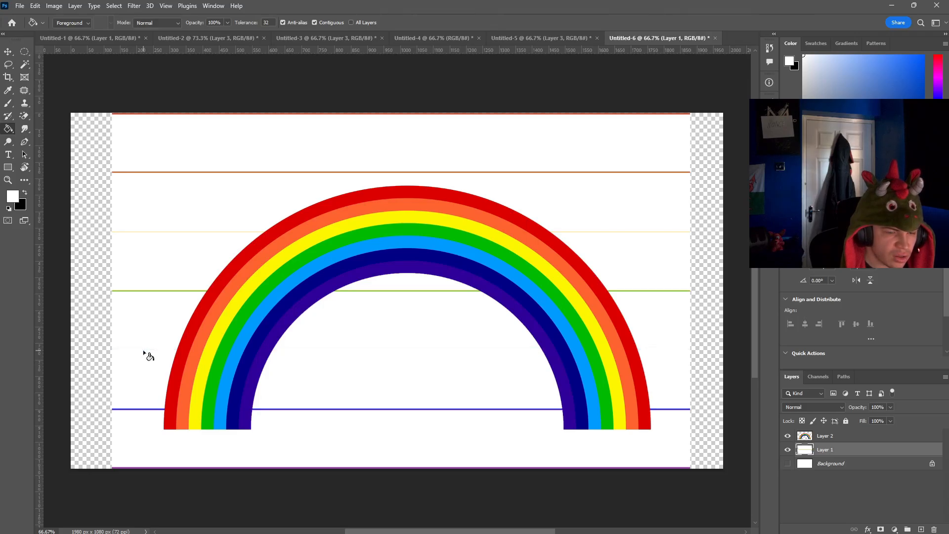
pyautogui.click(137, 409)
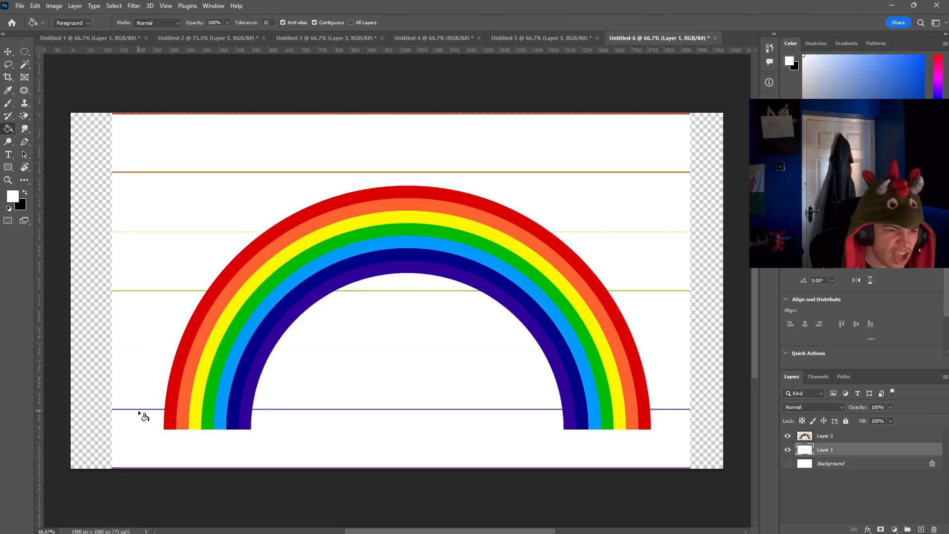
pyautogui.click(138, 408)
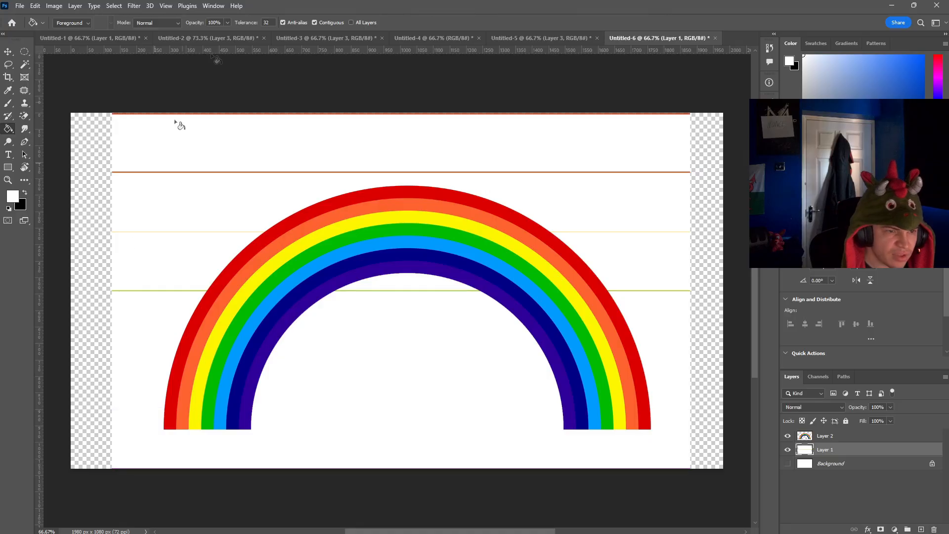
# Step: Stretch the rainbow arch on Layer 2 to about 121% width and 144% height so it spans the flag from its bottom edge
pyautogui.click(8, 51)
pyautogui.click(825, 436)
pyautogui.moveTo(416, 279); pyautogui.dragTo(402, 262)
pyautogui.moveTo(496, 242); pyautogui.dragTo(460, 281)
pyautogui.hotkey('ctrl', 't')
pyautogui.moveTo(603, 211); pyautogui.dragTo(737, 144)
pyautogui.moveTo(509, 239); pyautogui.dragTo(524, 282)
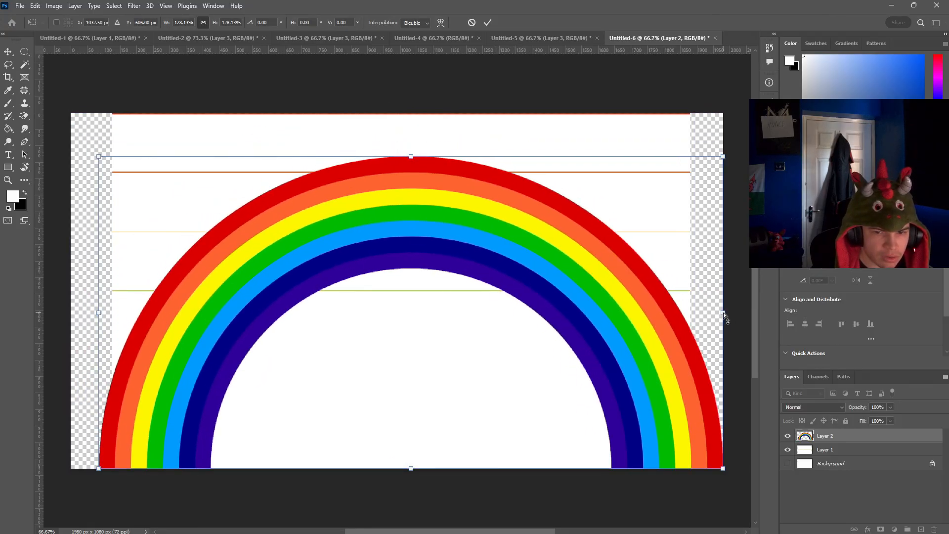
pyautogui.moveTo(722, 312); pyautogui.dragTo(689, 314)
pyautogui.moveTo(395, 157); pyautogui.dragTo(392, 117)
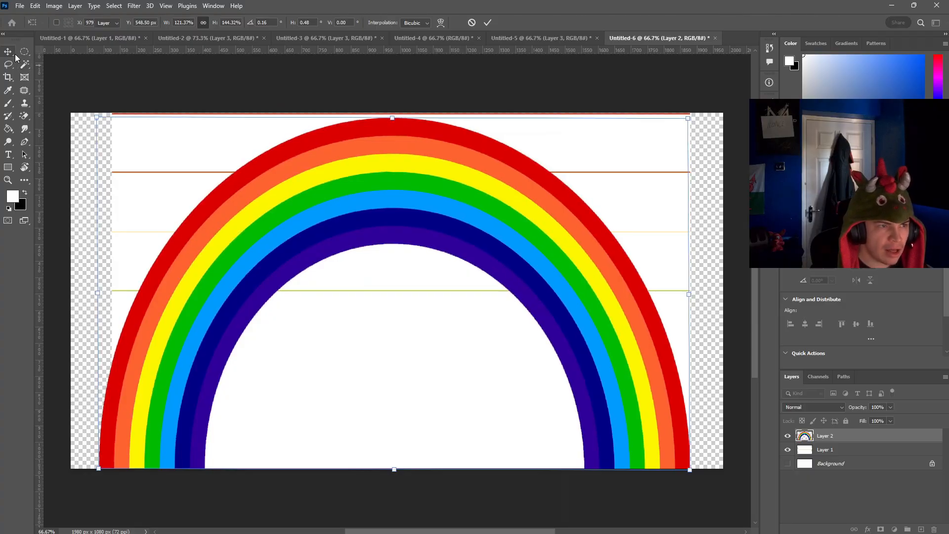
# Step: Commit the arch's transform, paste the Bender robot picture as a new layer, and enlarge it over the middle of the rainbow
pyautogui.press('Return')
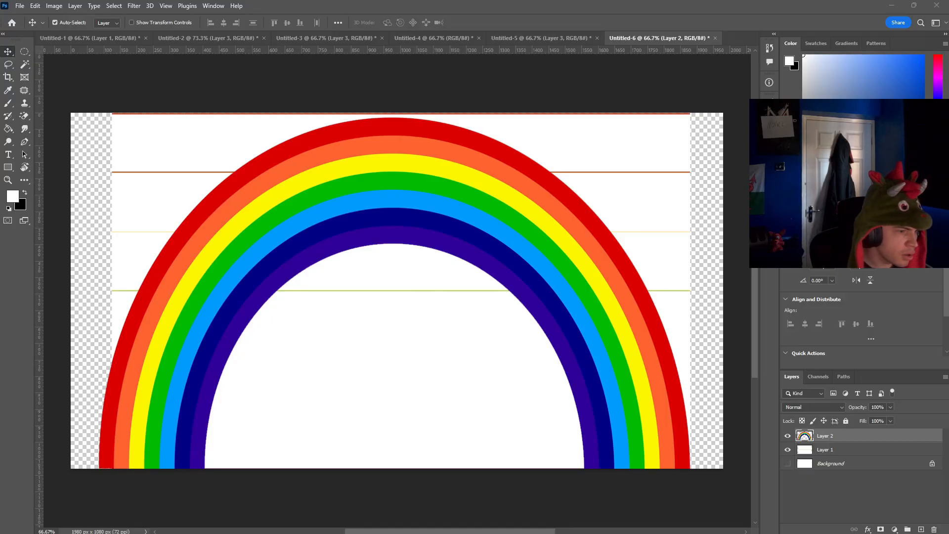
pyautogui.hotkey('ctrl', 'v')
pyautogui.hotkey('ctrl', 't')
pyautogui.moveTo(442, 231)
pyautogui.mouseDown()
pyautogui.moveTo(417, 345)
pyautogui.moveTo(555, 138)
pyautogui.mouseUp()
pyautogui.moveTo(444, 297); pyautogui.dragTo(398, 297)
# Step: Erase the black background around the robot with the Magic Eraser
pyautogui.click(8, 129)
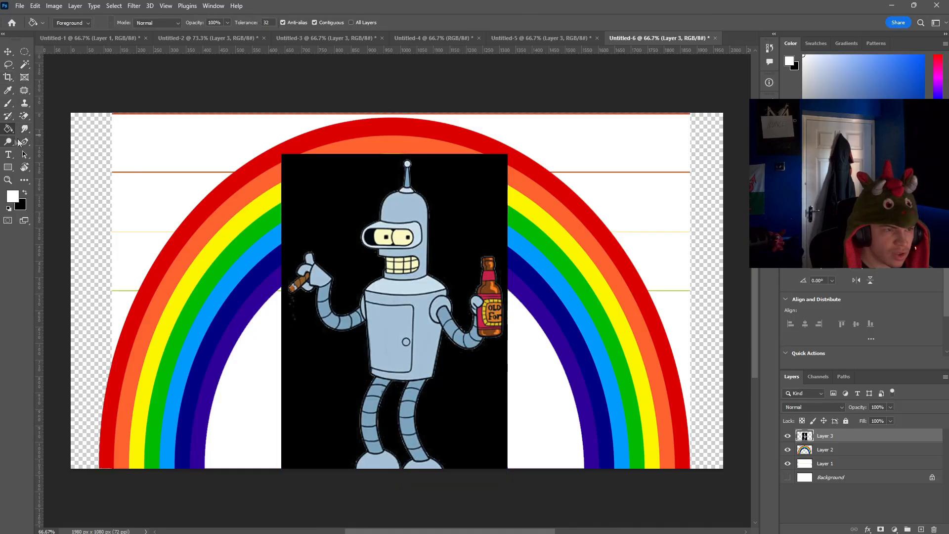
pyautogui.click(24, 116)
pyautogui.click(351, 187)
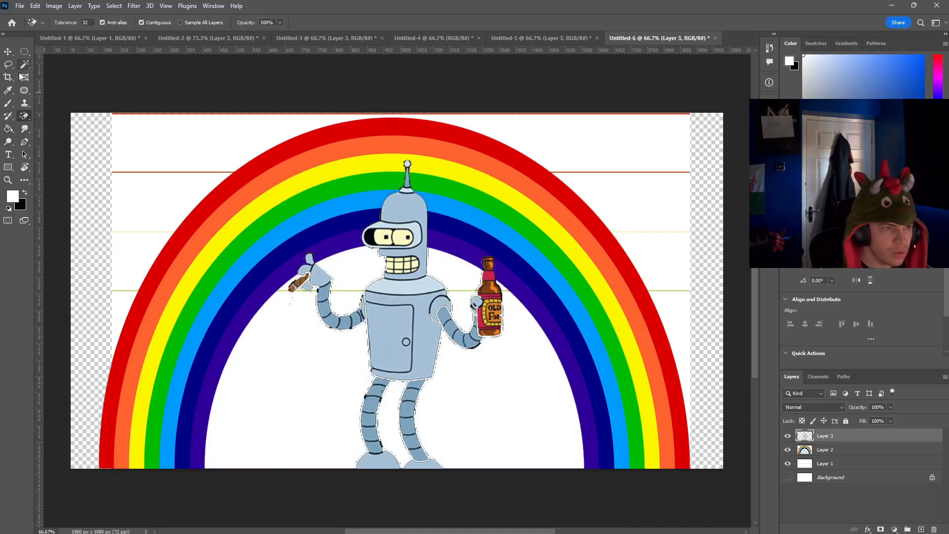
# Step: Move the robot up to expose its feet and erase the remaining black strip beneath them
pyautogui.click(9, 51)
pyautogui.moveTo(412, 314); pyautogui.dragTo(398, 287)
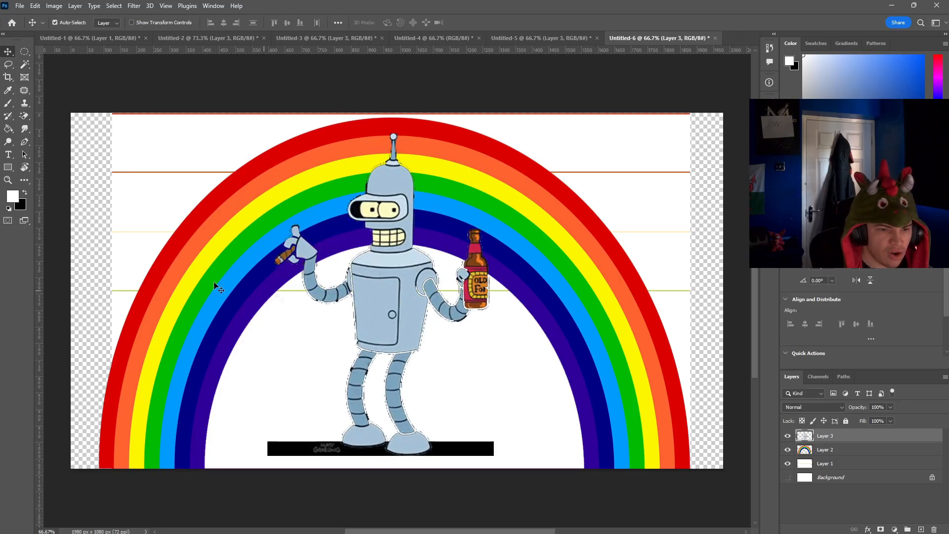
pyautogui.click(24, 116)
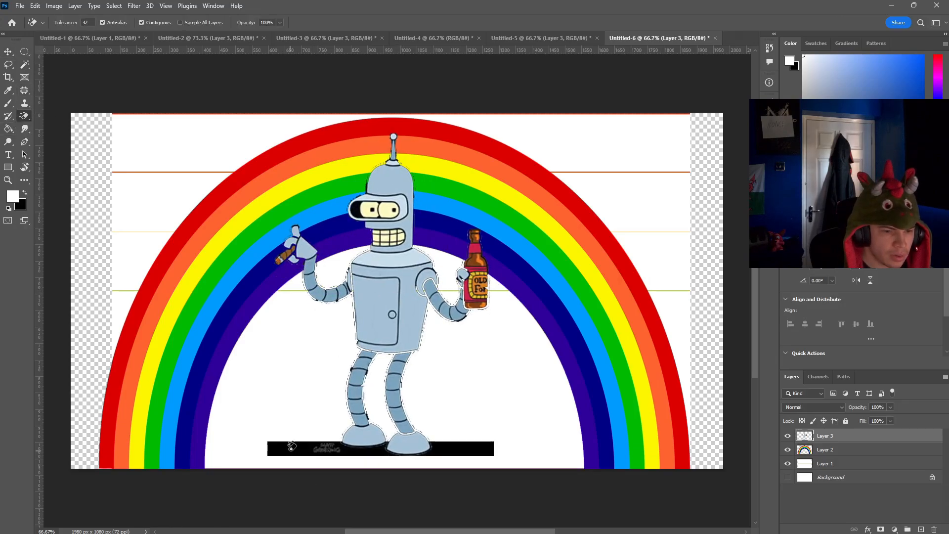
pyautogui.click(298, 450)
pyautogui.click(445, 449)
pyautogui.rightClick(22, 118)
pyautogui.click(63, 119)
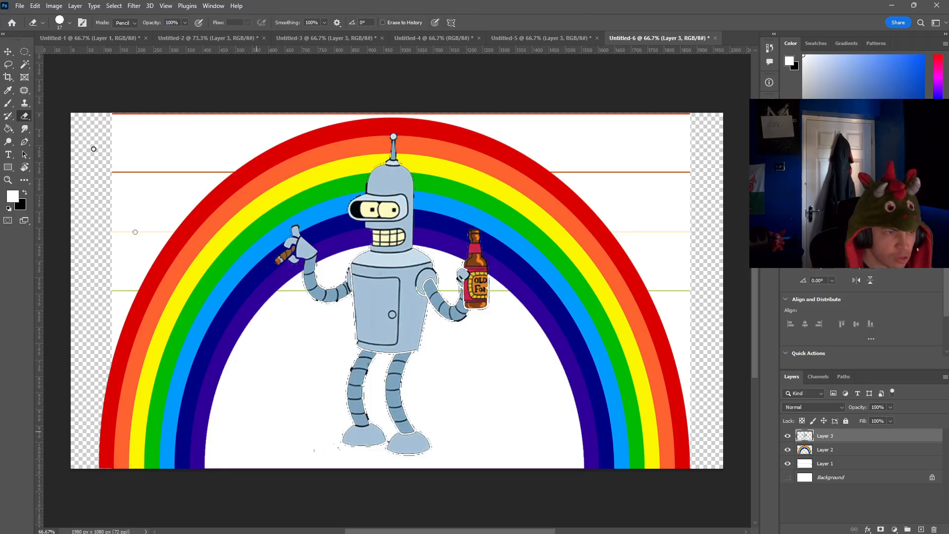
# Step: Scale the robot to about 86% width and 65% height and stand it centred under the arch on the flag's bottom edge
pyautogui.click(8, 51)
pyautogui.moveTo(336, 261); pyautogui.dragTo(317, 316)
pyautogui.hotkey('ctrl', 't')
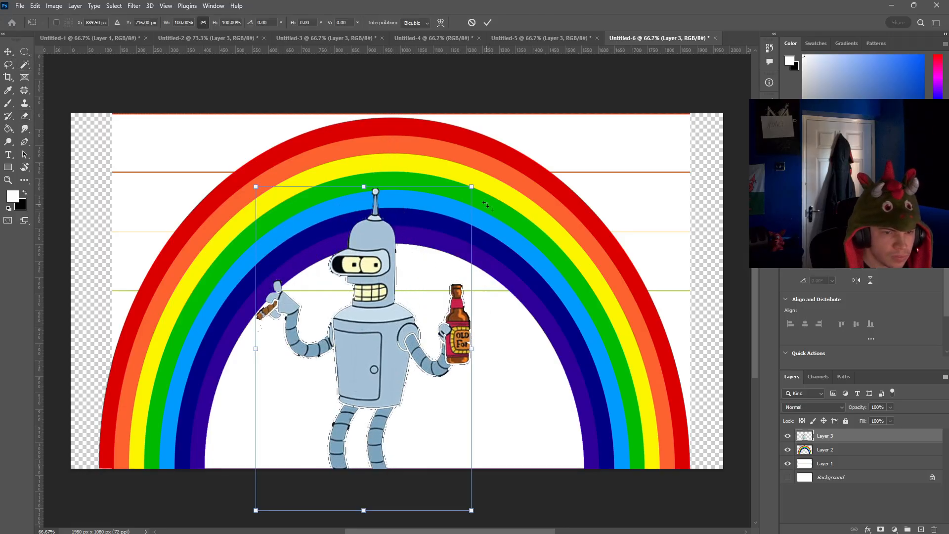
pyautogui.moveTo(471, 187); pyautogui.dragTo(396, 300)
pyautogui.moveTo(390, 395); pyautogui.dragTo(460, 375)
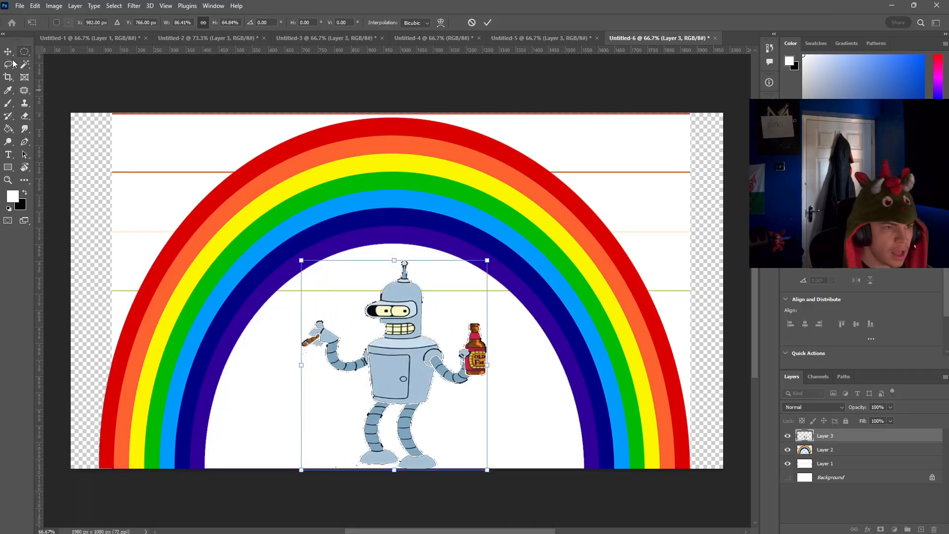
pyautogui.press('Return')
pyautogui.click(104, 84)
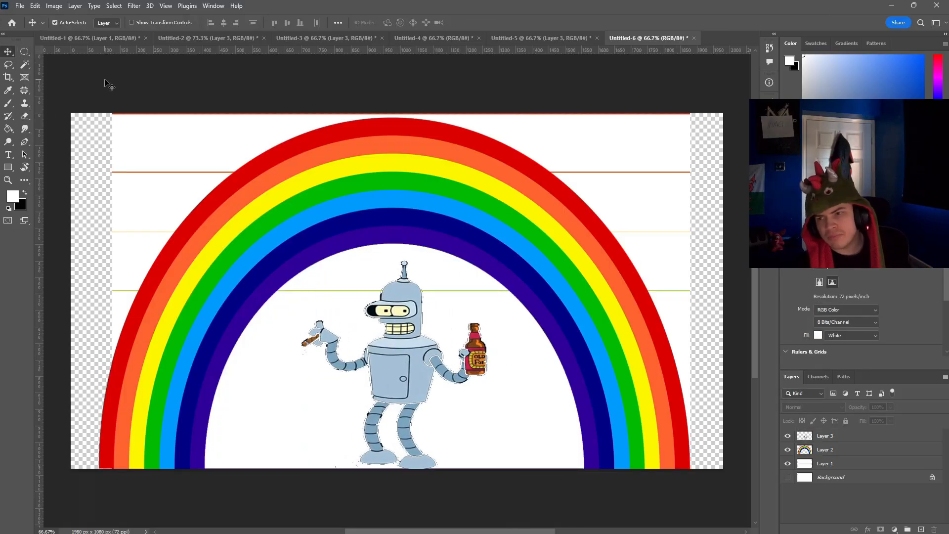
# Step: Set the foreground colour to sky blue and fill the white bands of the flag on Layer 1 with the Paint Bucket
pyautogui.click(13, 196)
pyautogui.moveTo(810, 68); pyautogui.dragTo(943, 47)
pyautogui.moveTo(262, 129); pyautogui.dragTo(262, 139)
pyautogui.click(366, 77)
pyautogui.click(10, 129)
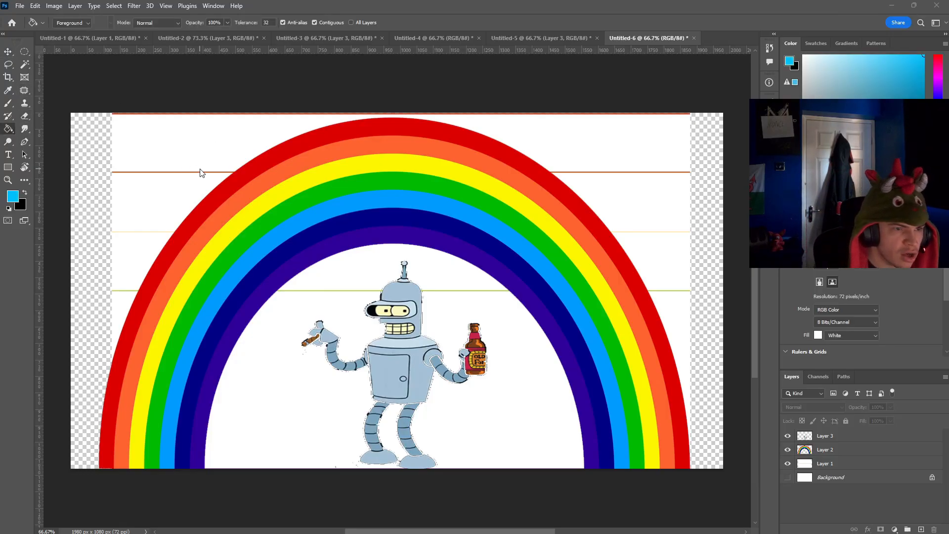
pyautogui.click(825, 463)
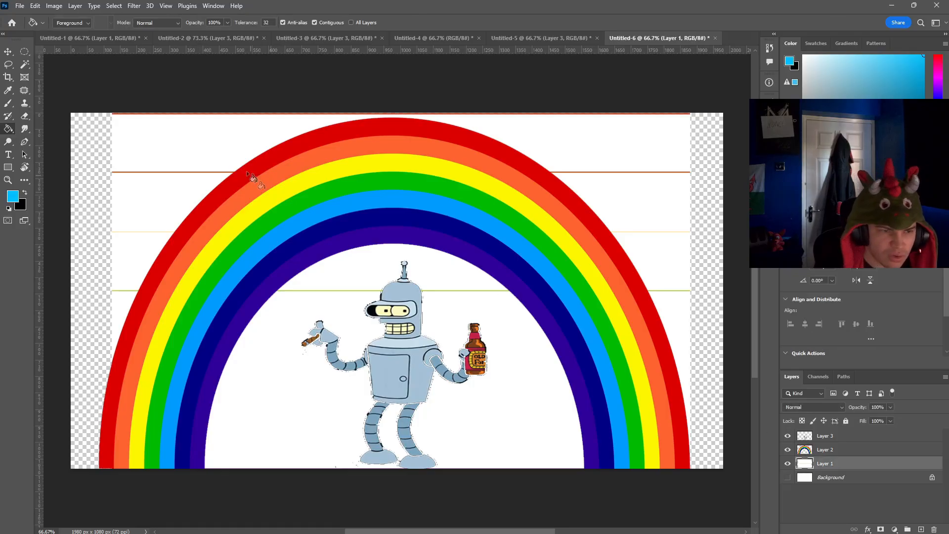
pyautogui.click(191, 162)
pyautogui.click(155, 207)
pyautogui.click(134, 266)
pyautogui.click(123, 314)
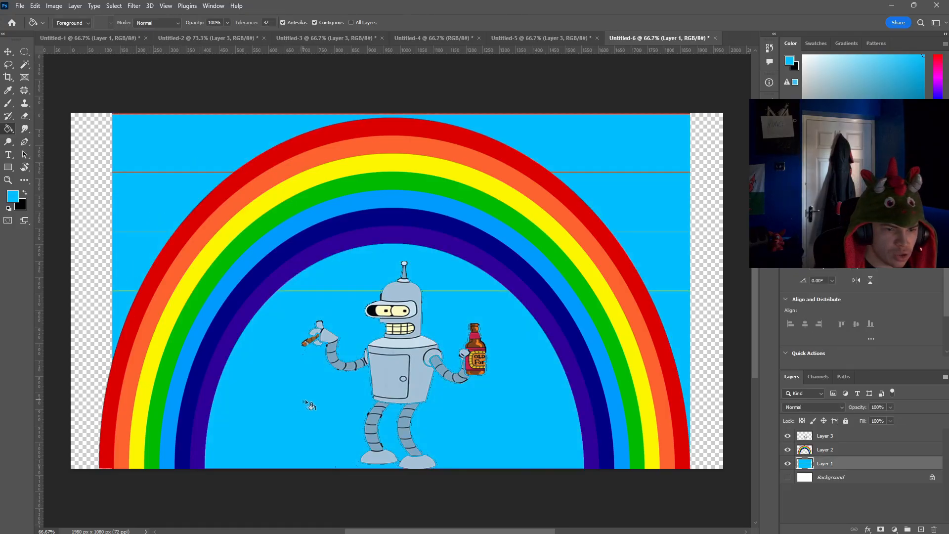
# Step: Fill the leftover orange and yellow boundary lines across the flag's upper half with sky blue
pyautogui.click(636, 172)
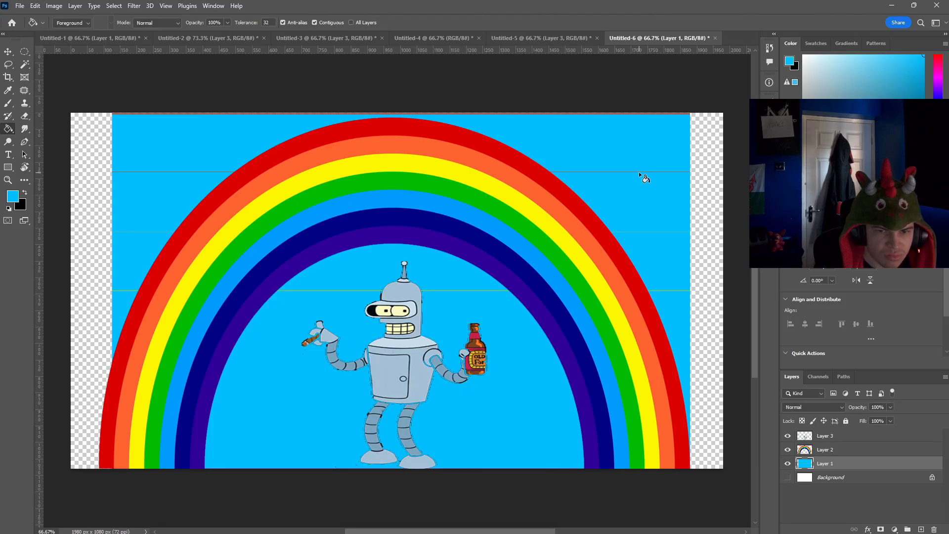
pyautogui.scroll(10, 645, 164)
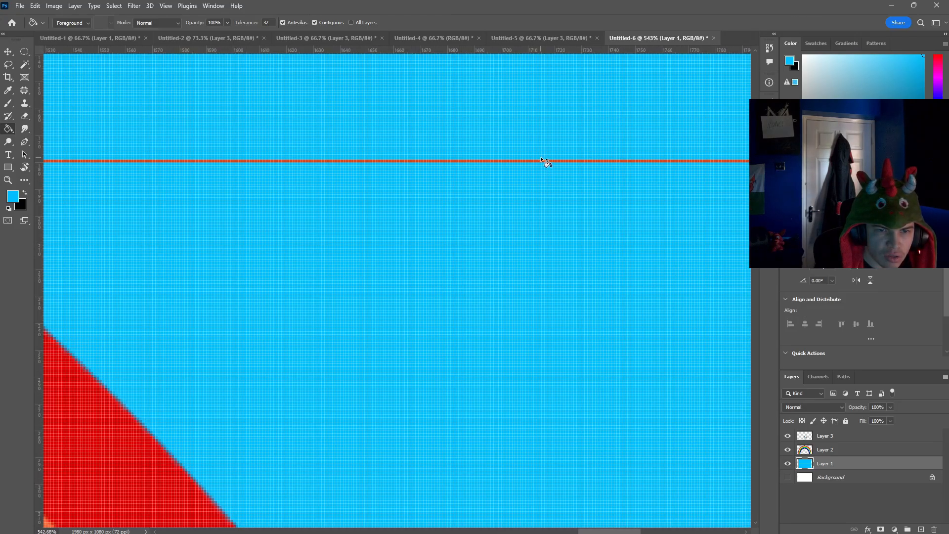
pyautogui.click(544, 161)
pyautogui.scroll(-4, 540, 447)
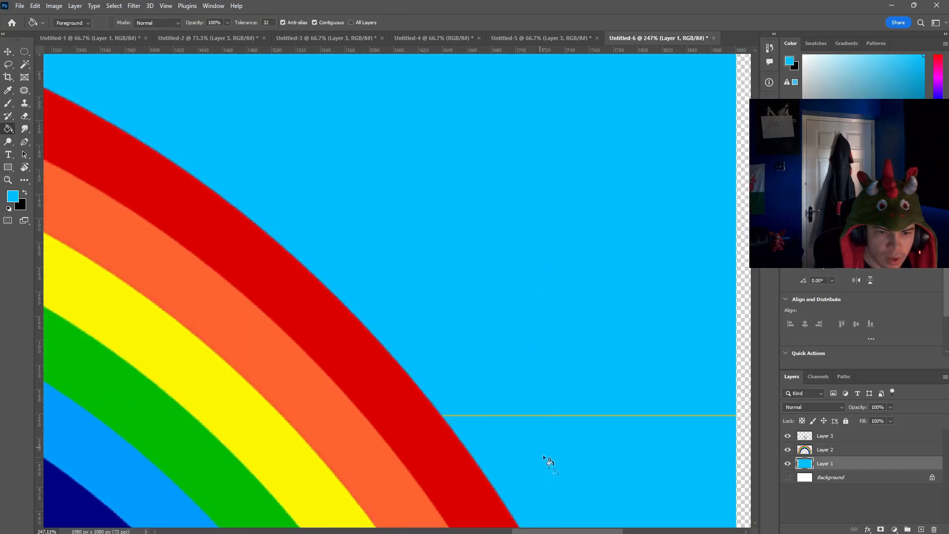
pyautogui.scroll(3, 526, 368)
pyautogui.click(526, 367)
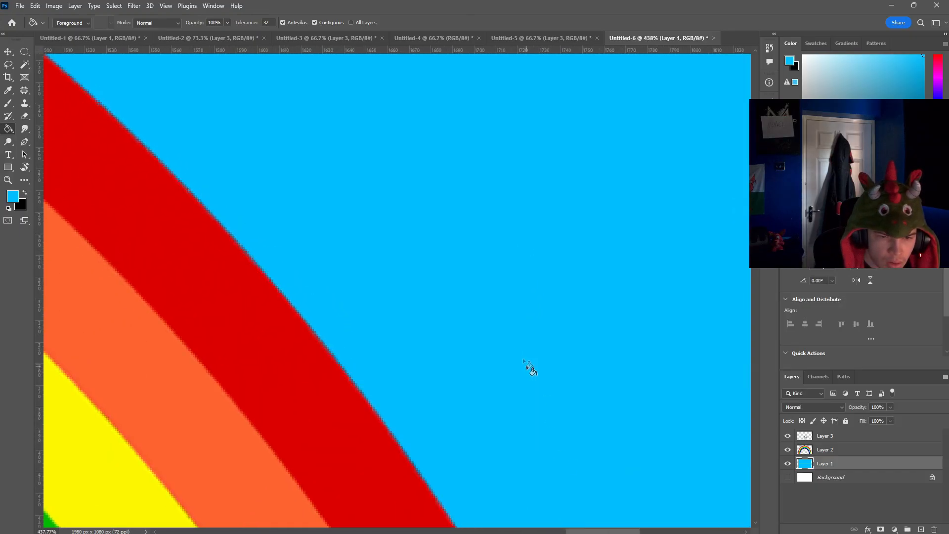
# Step: Fill the leftover green boundary line near the flag's middle with sky blue
pyautogui.scroll(-5, 527, 408)
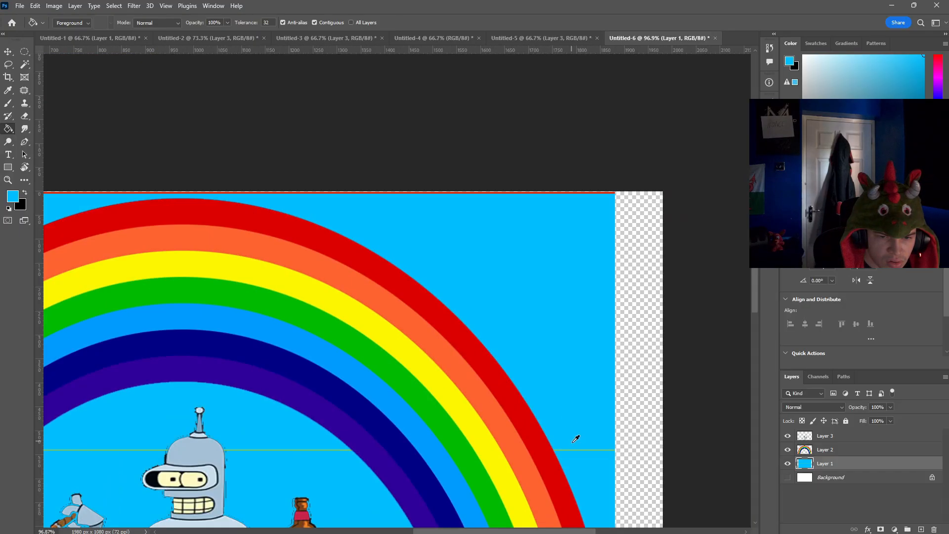
pyautogui.scroll(2, 576, 436)
pyautogui.click(560, 411)
pyautogui.click(560, 412)
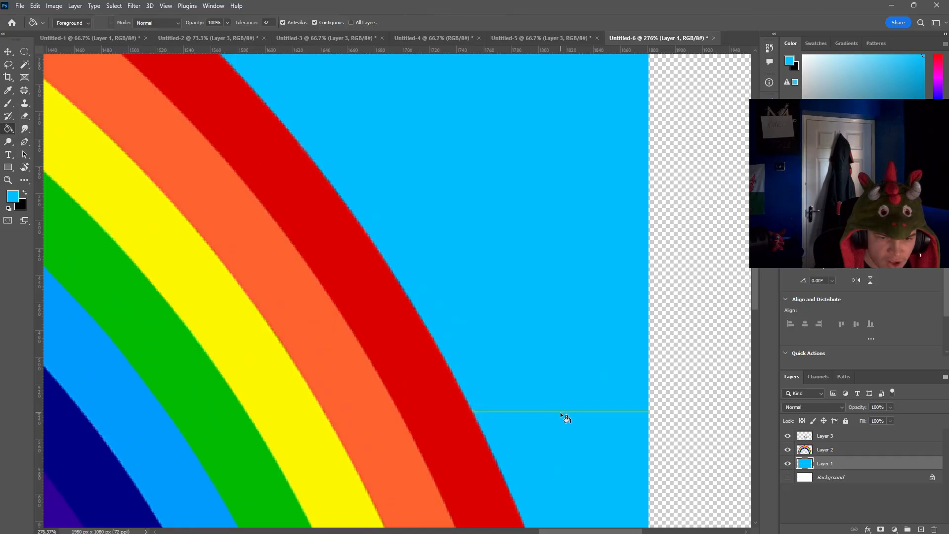
pyautogui.scroll(4, 560, 413)
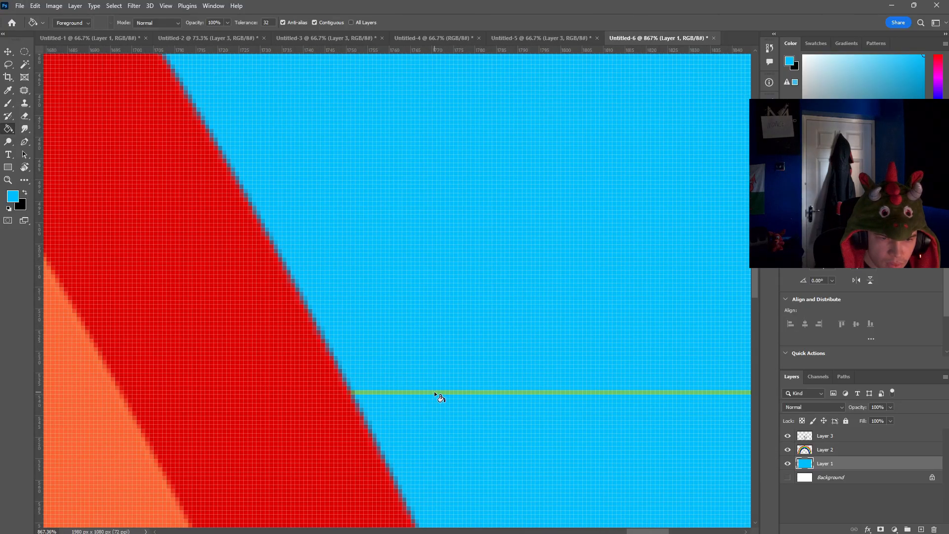
pyautogui.scroll(-10, 439, 396)
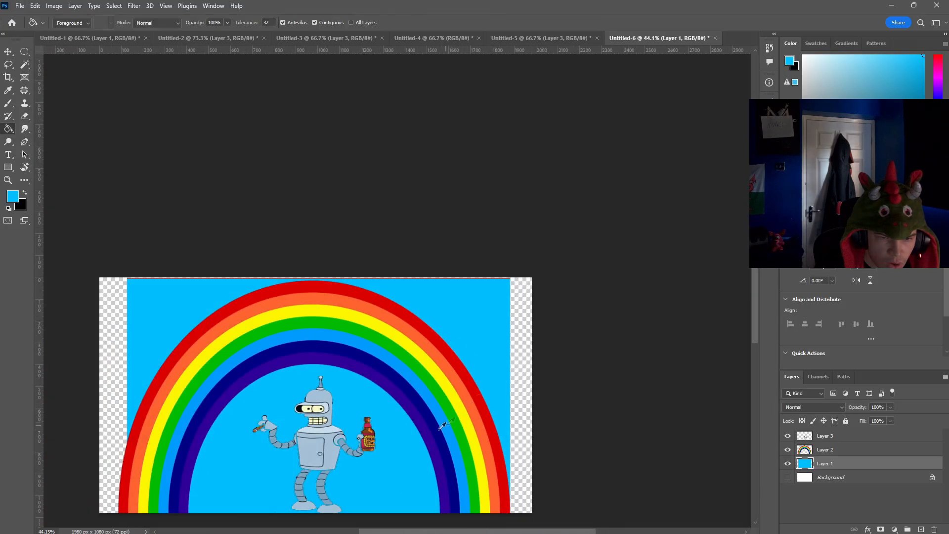
pyautogui.scroll(4, 443, 425)
pyautogui.scroll(-5, 415, 395)
pyautogui.scroll(3, 386, 365)
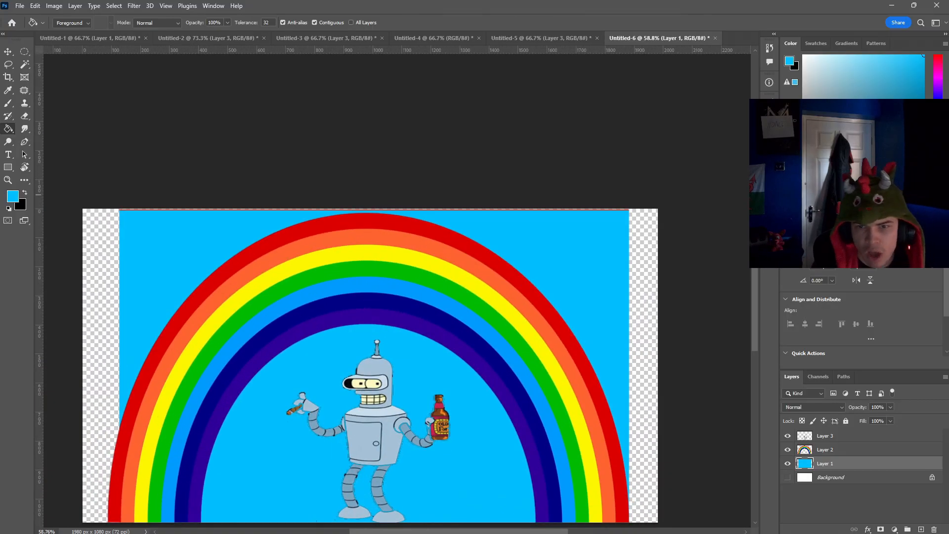
# Step: Recolour the blue flag background to turquoise and fill the thin red line along its top edge to match
pyautogui.click(937, 118)
pyautogui.click(554, 222)
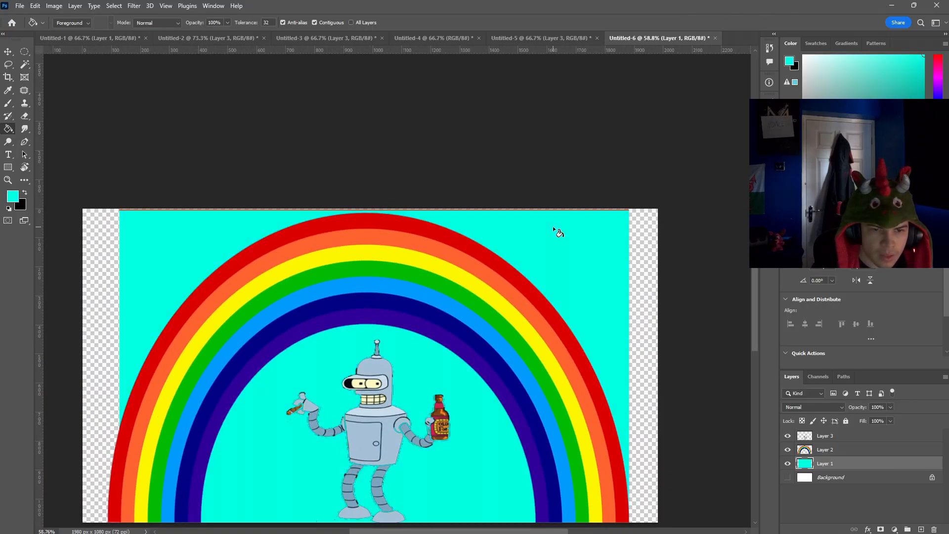
pyautogui.scroll(-2, 547, 227)
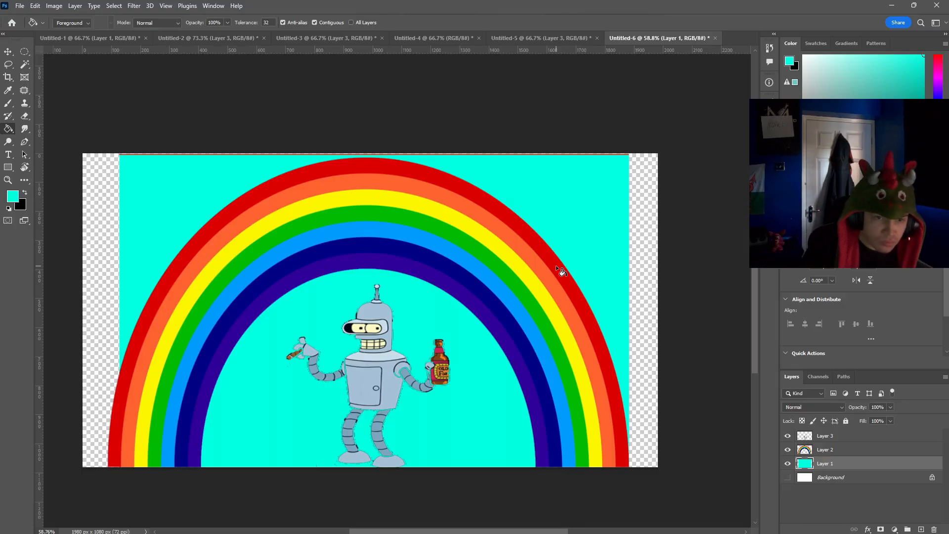
pyautogui.scroll(7, 524, 158)
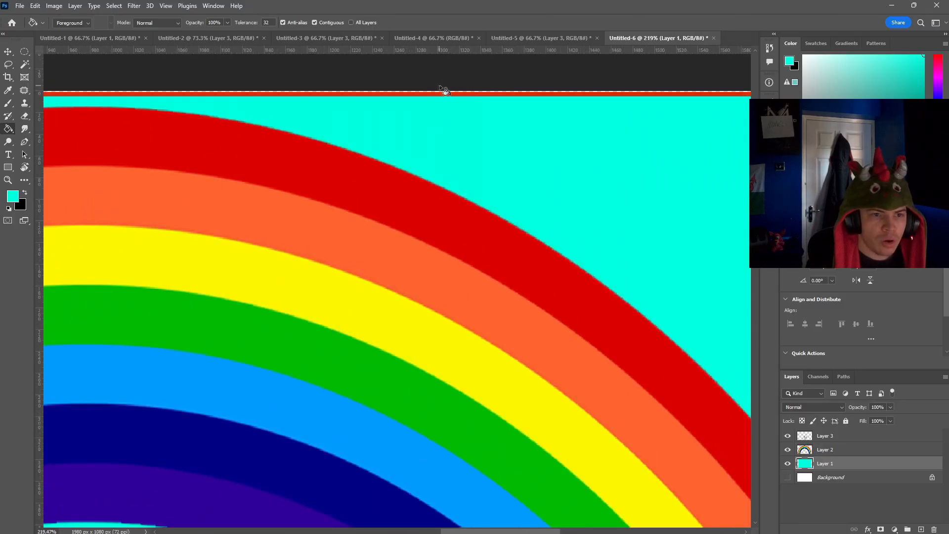
pyautogui.scroll(-7, 425, 150)
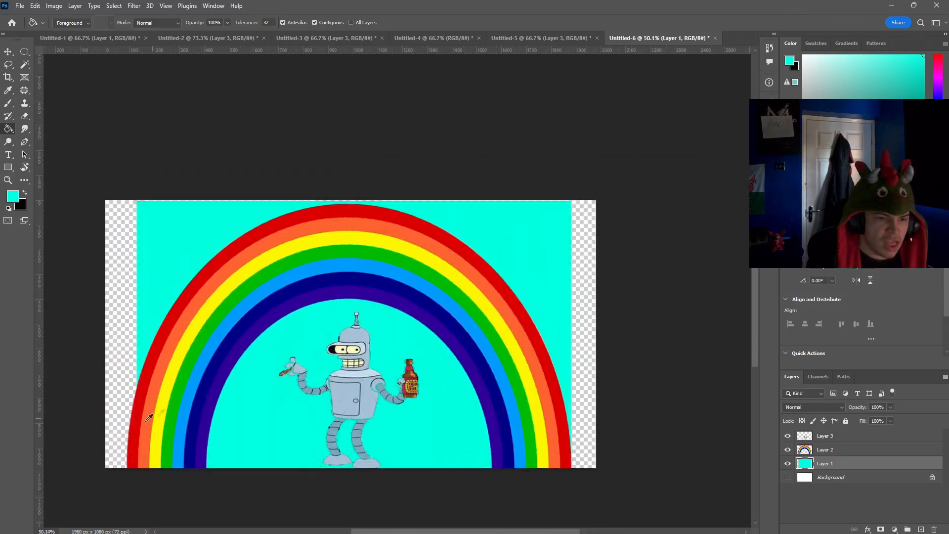
# Step: Review the finished flag designs in documents Untitled-1 to Untitled-5 and return to the rainbow flag in Untitled-6
pyautogui.click(9, 51)
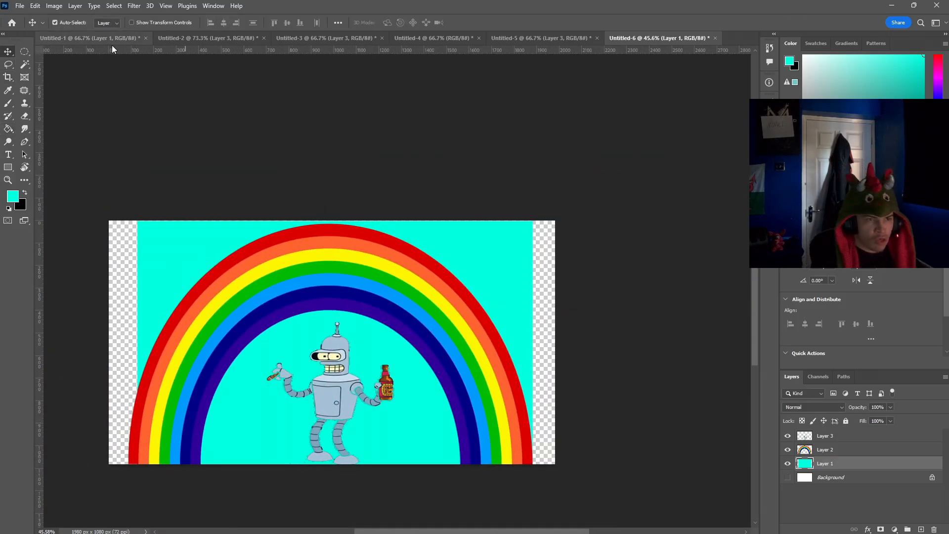
pyautogui.click(102, 38)
pyautogui.scroll(2, 468, 216)
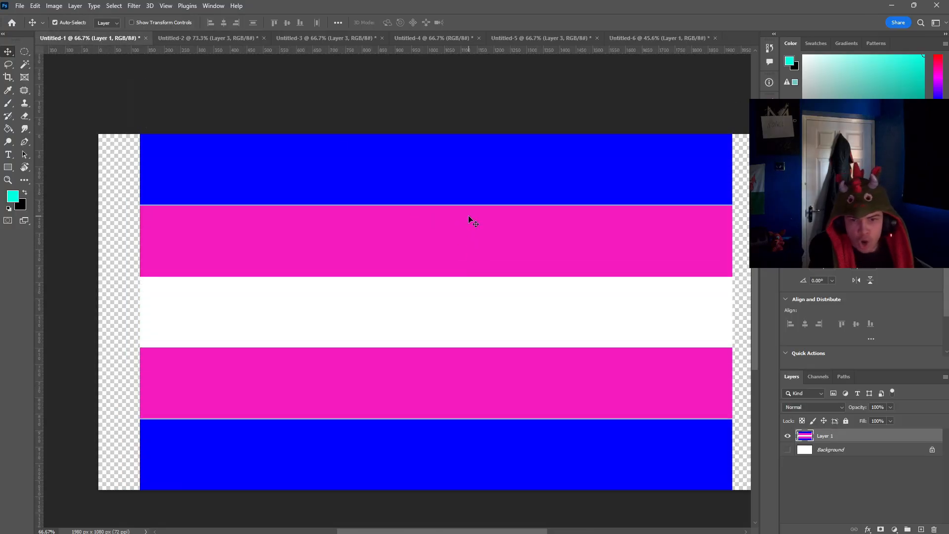
pyautogui.click(205, 37)
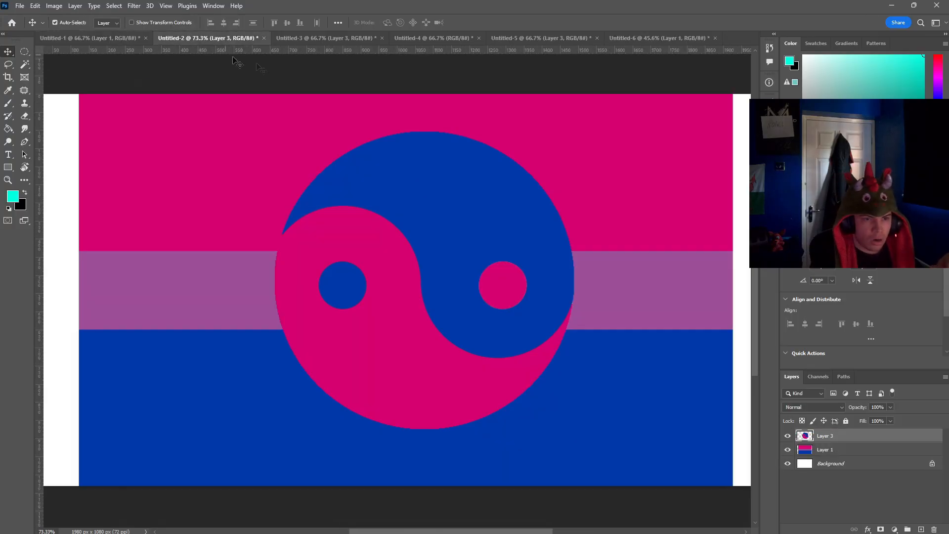
pyautogui.click(345, 40)
pyautogui.click(440, 38)
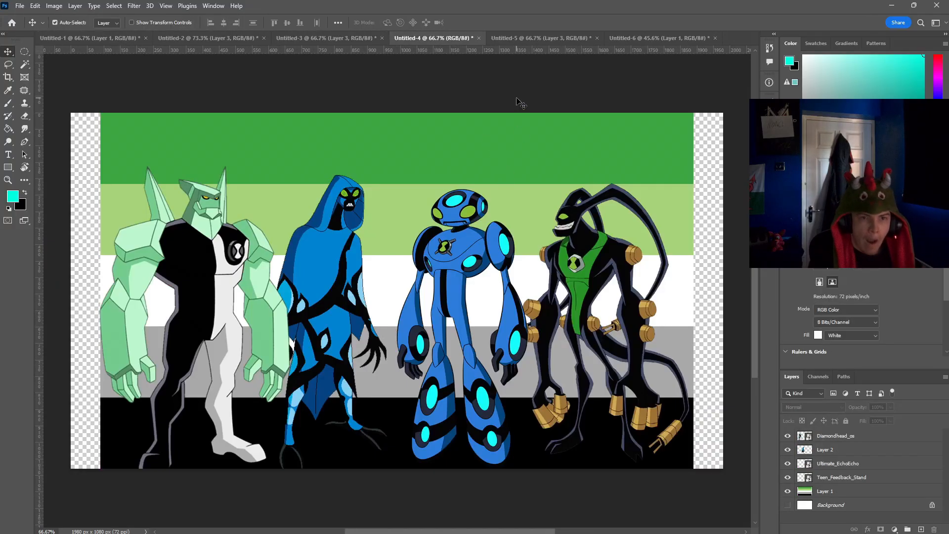
pyautogui.click(533, 39)
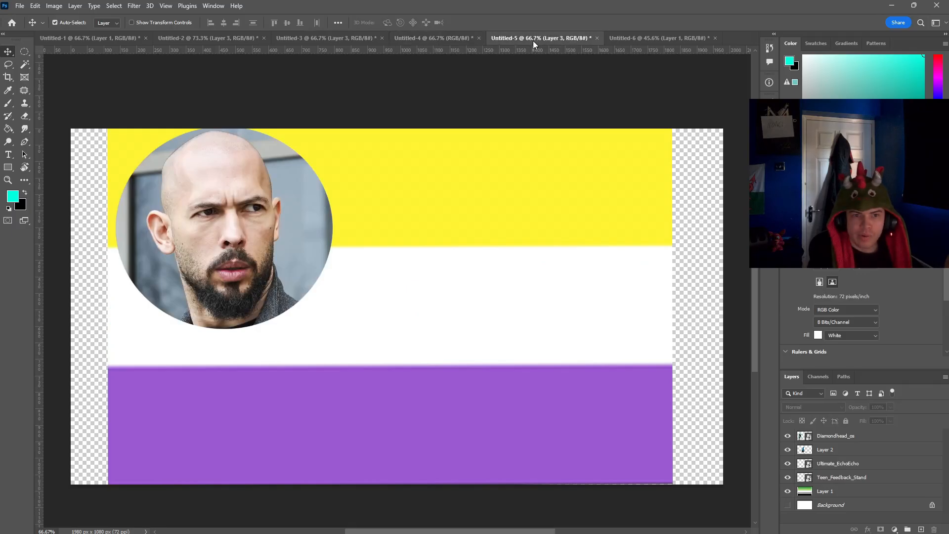
pyautogui.click(648, 36)
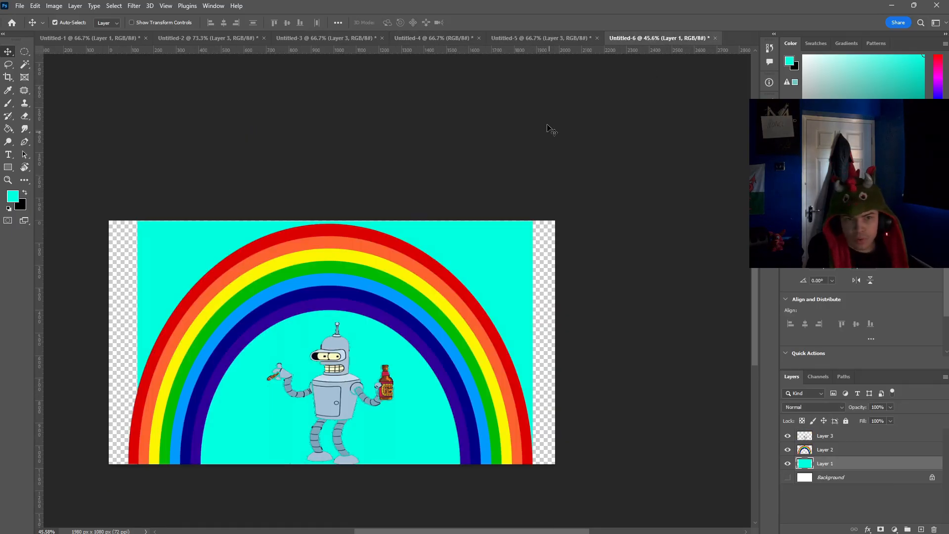